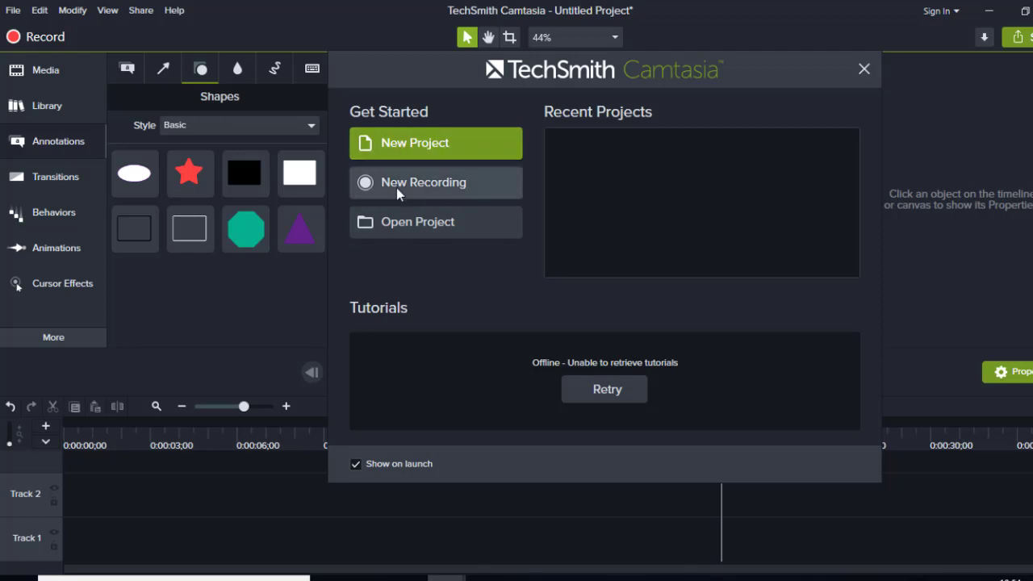
- Start a new project, then review the file, editing and modification commands and the available behaviors
left_click(412, 142)
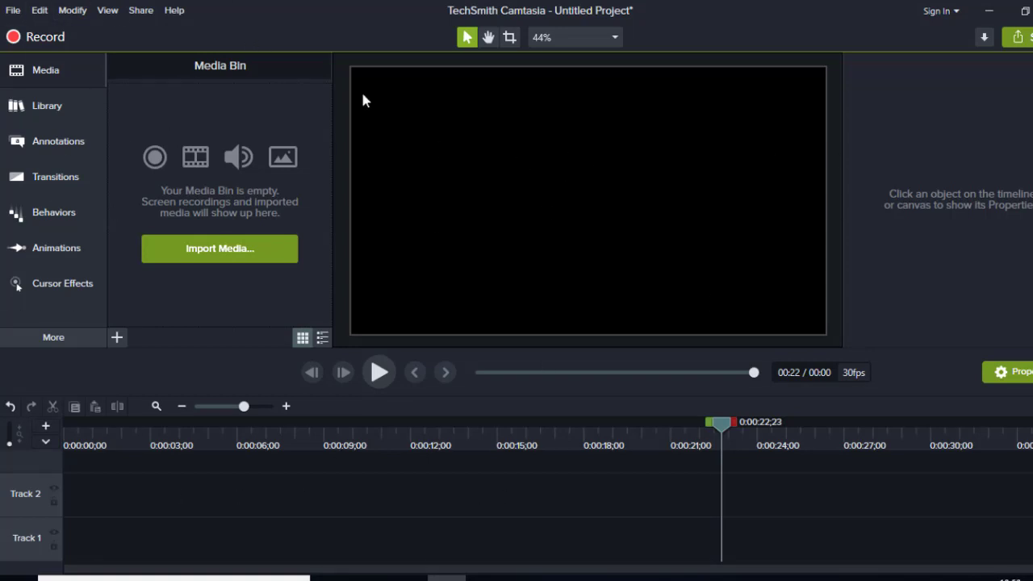
left_click(13, 10)
left_click(13, 9)
left_click(36, 14)
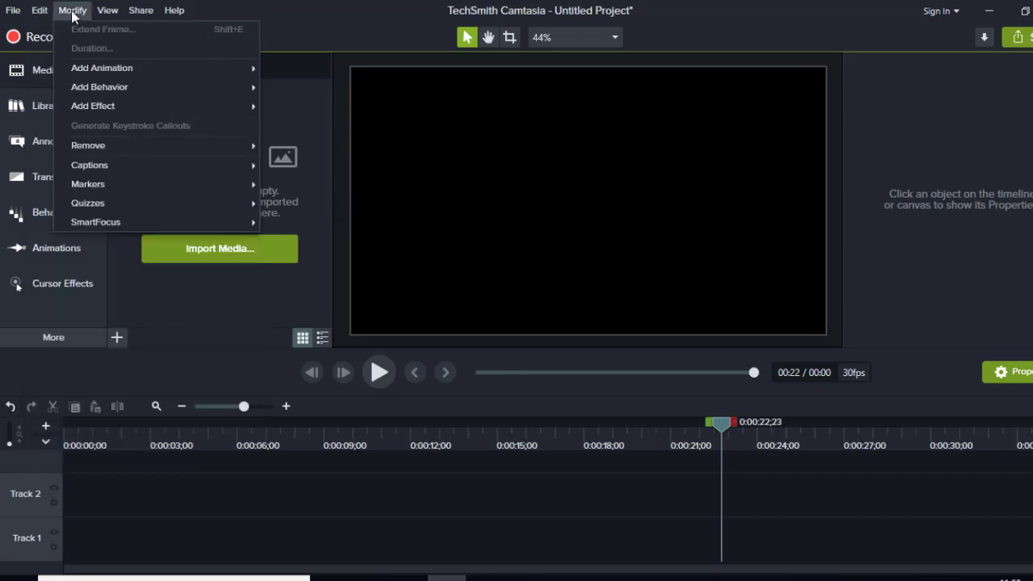
left_click(53, 212)
left_click(107, 10)
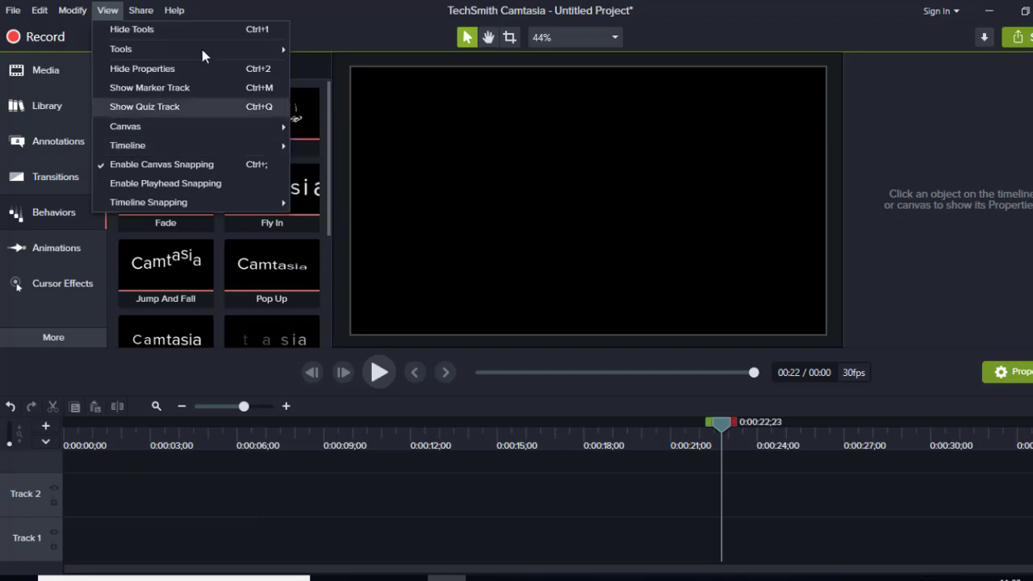
- Examine the view, sharing and help commands, trying to produce the empty project
mouse_move(141, 10)
left_click(154, 105)
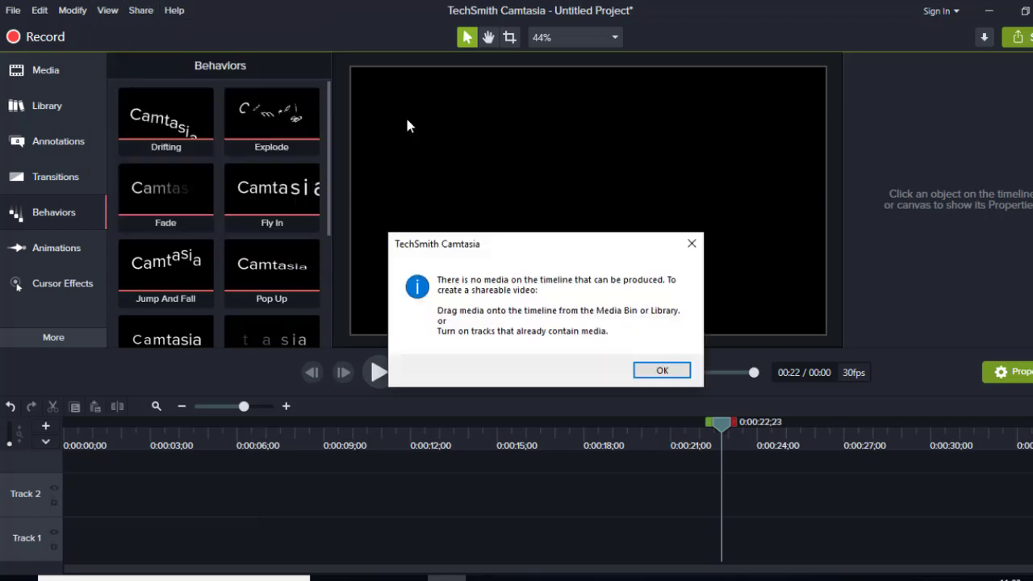
key("Return")
left_click(141, 9)
mouse_move(174, 10)
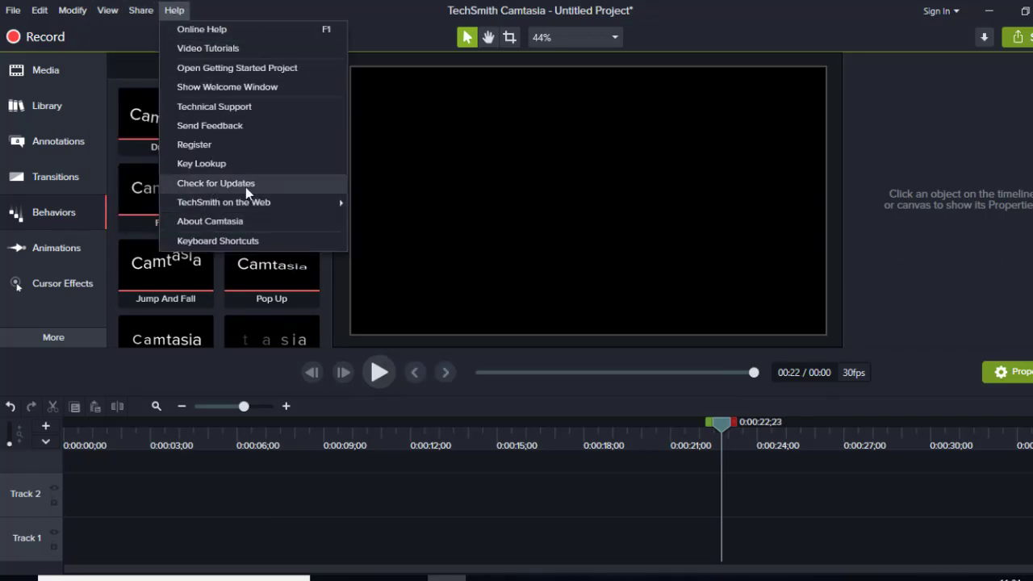
key("Escape")
- Browse the media bin, the Camtasia 2019 library assets, the annotations and the transitions
left_click(40, 73)
left_click(47, 106)
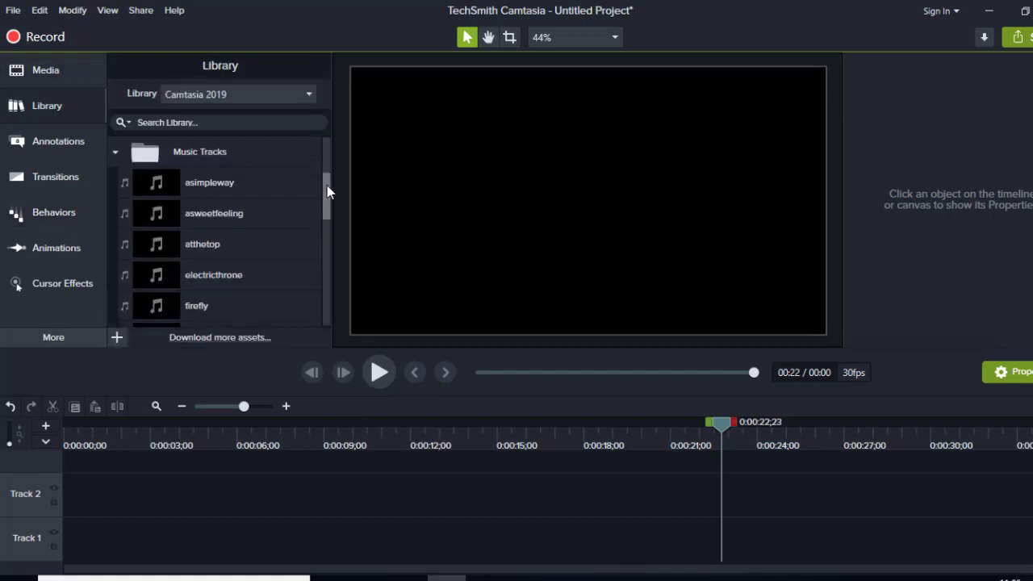
left_click(58, 141)
left_click(312, 67)
left_click(104, 164)
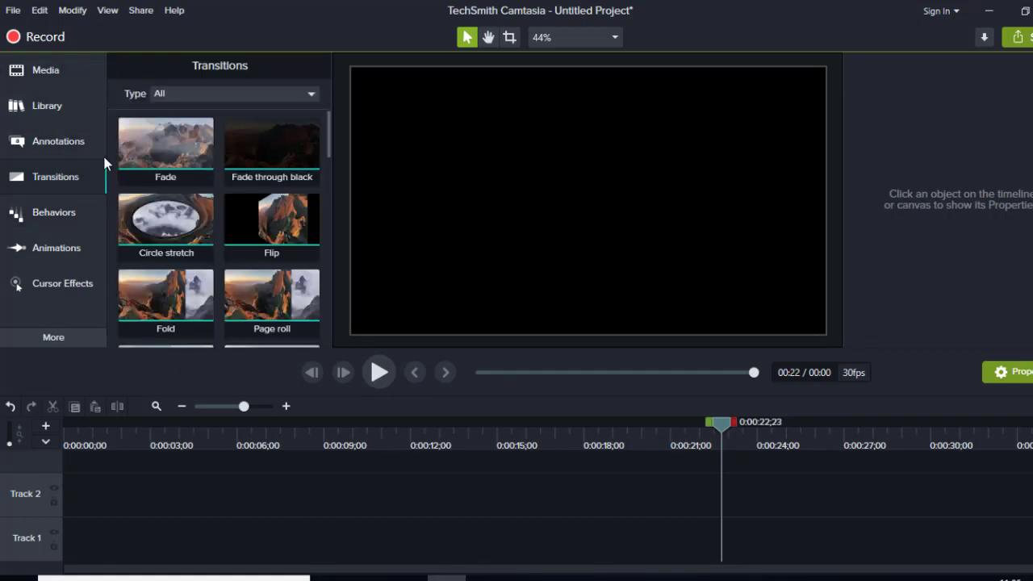
- Browse the behaviors, animations, left-click cursor effects and visual effects
key("Down")
key("Down")
key("Down")
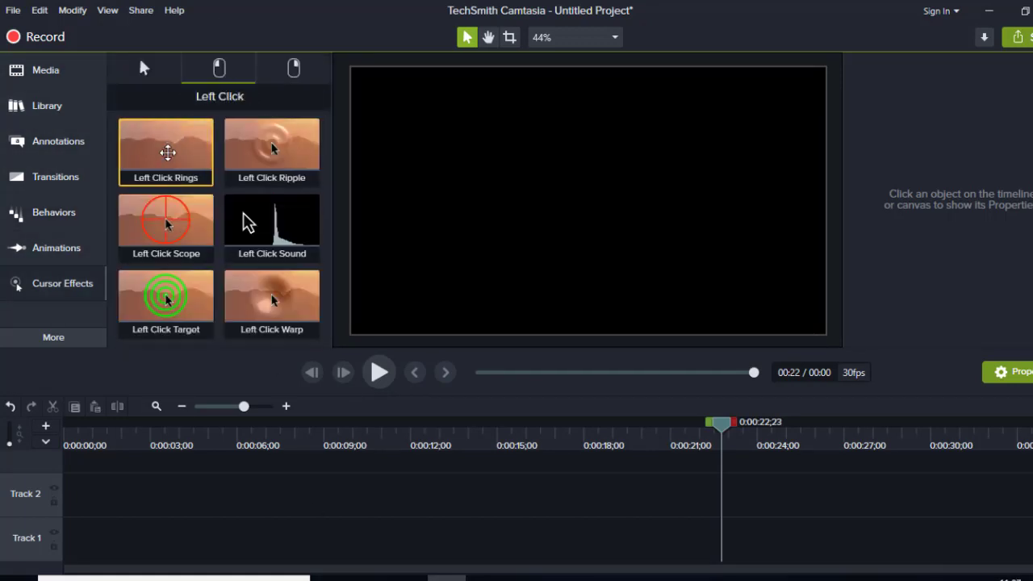
key("Down")
key("Down")
key("Down")
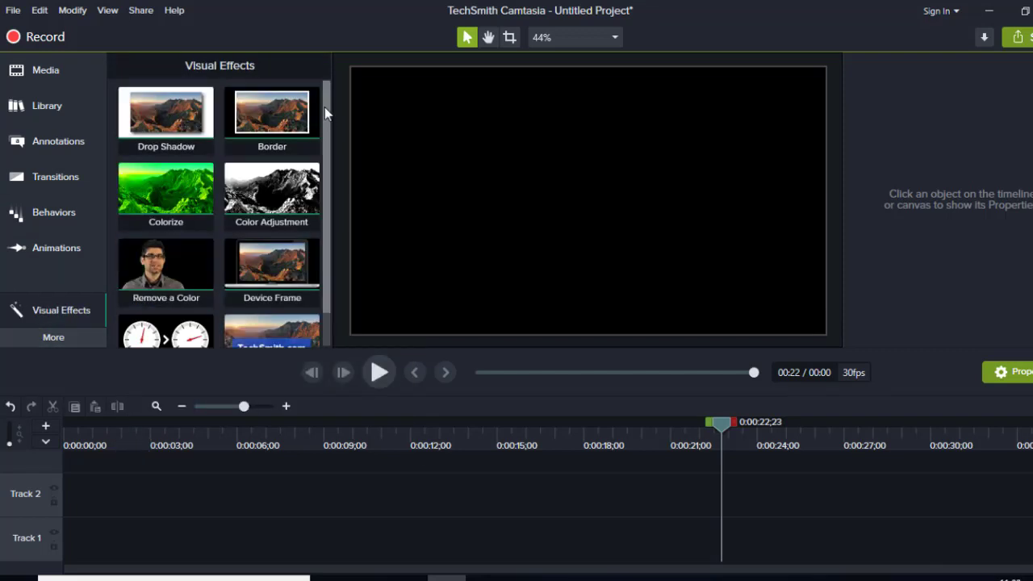
scroll(327, 113, "down", 1)
- Add a blank caption at 0:00:22;23 on Track 2 and delete it from the timeline
left_click(53, 337)
left_click(162, 480)
left_click(173, 177)
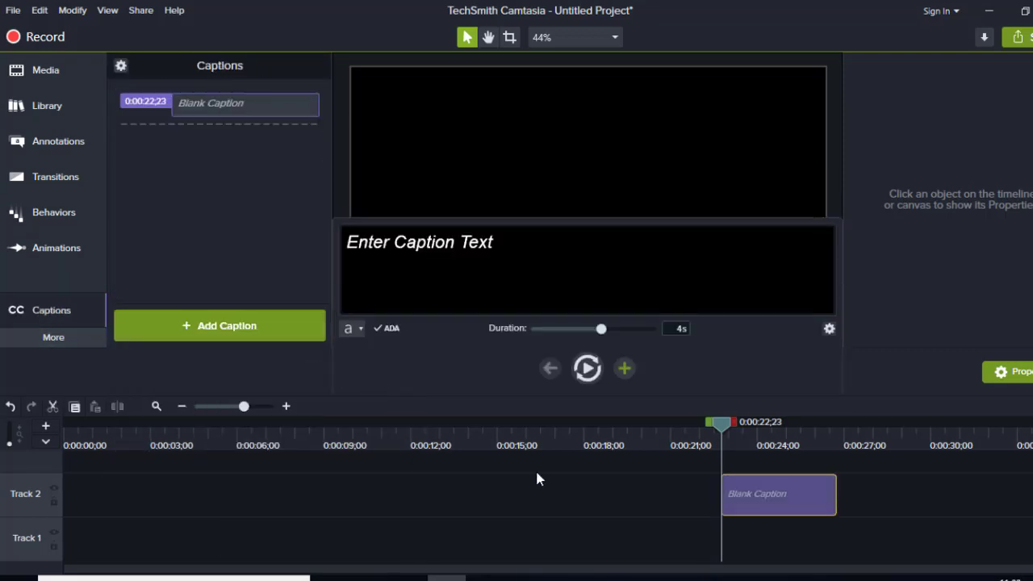
left_click(773, 492)
key("Delete")
key("h")
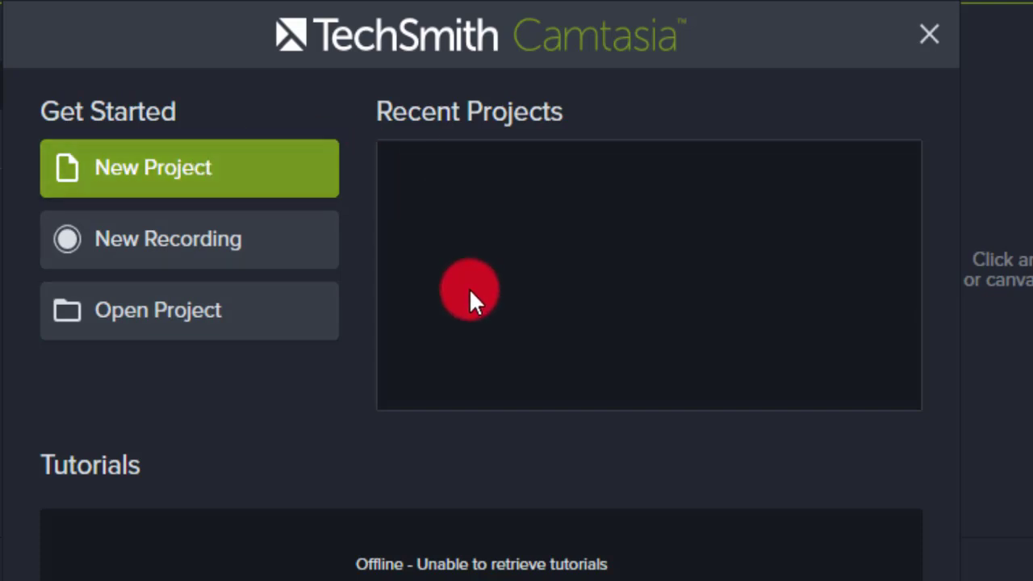
- Start a new project from the welcome window and review the available file commands, including import and export
left_click(205, 171)
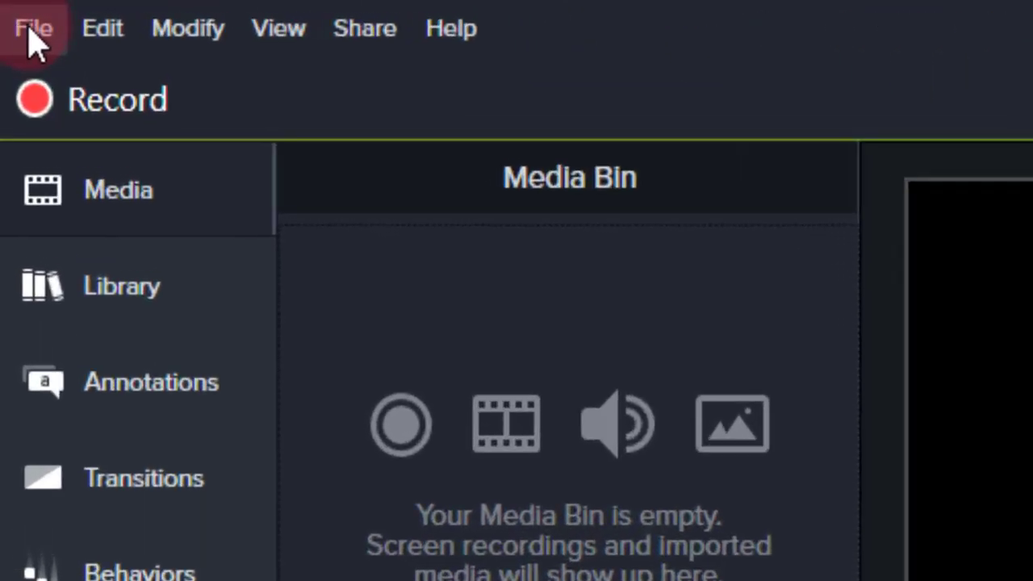
left_click(34, 30)
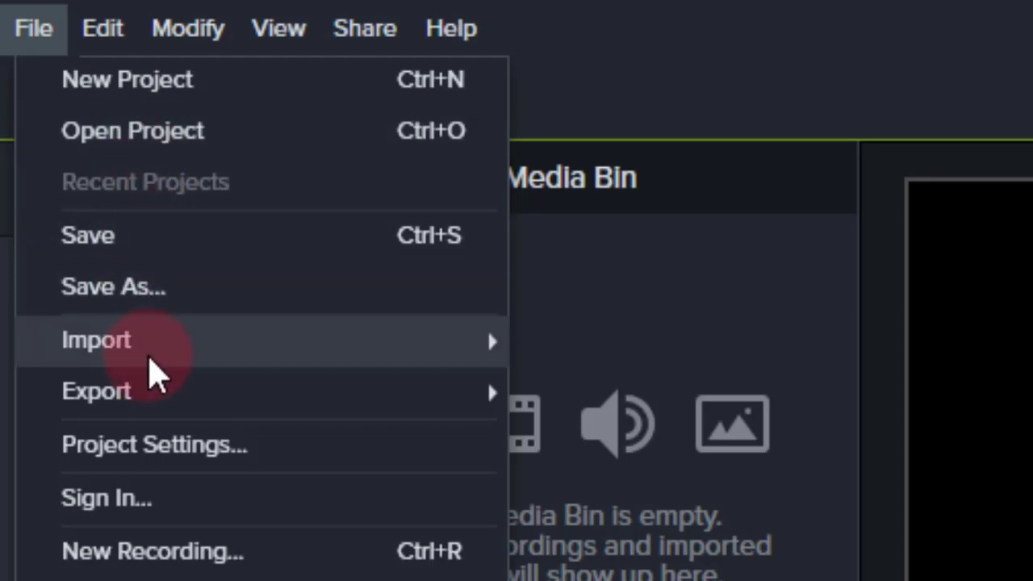
mouse_move(150, 362)
mouse_move(162, 406)
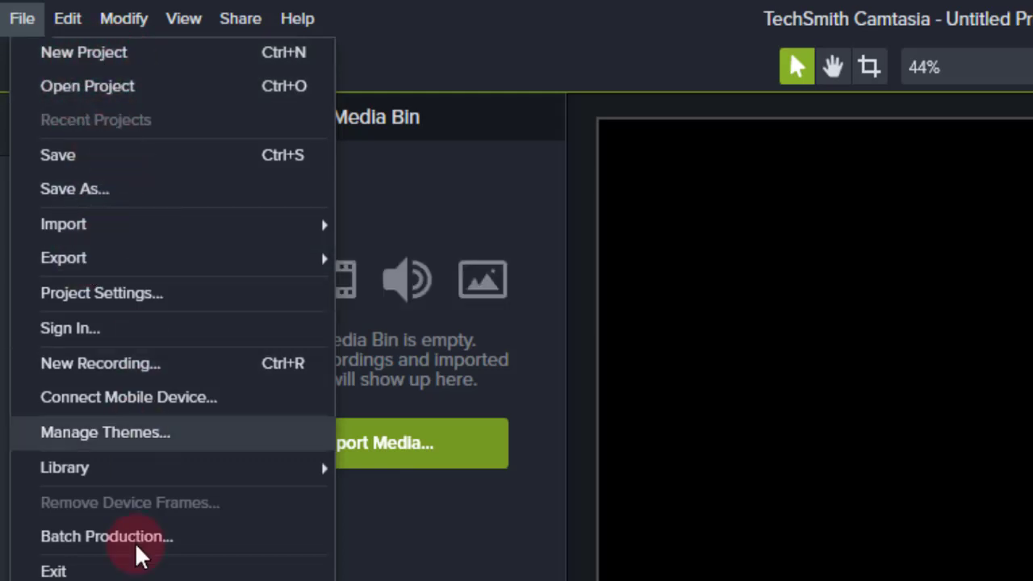
left_click(422, 45)
- Review the editing commands and the options for adding animations and behaviors, and show the behavior presets
left_click(68, 21)
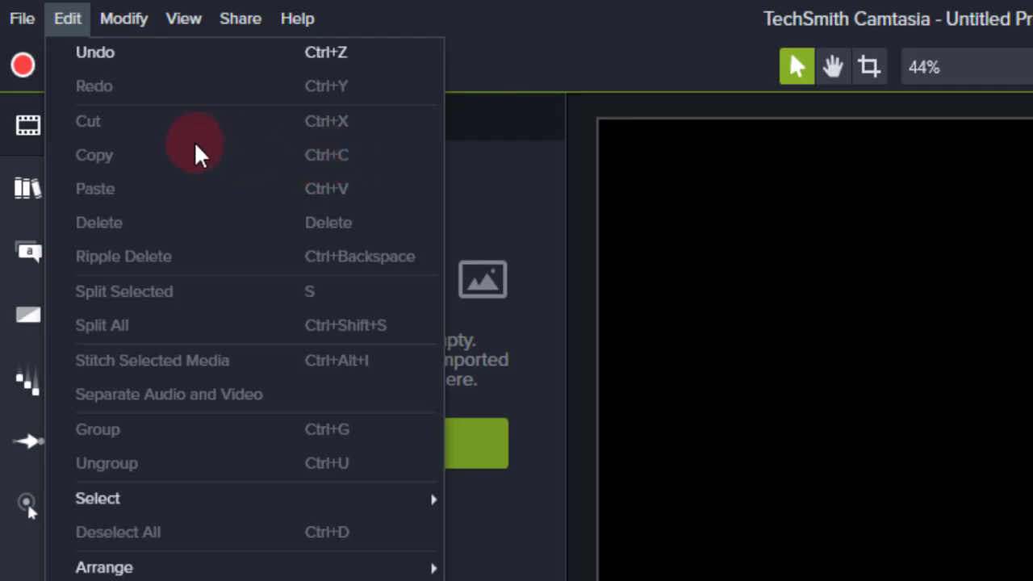
mouse_move(115, 24)
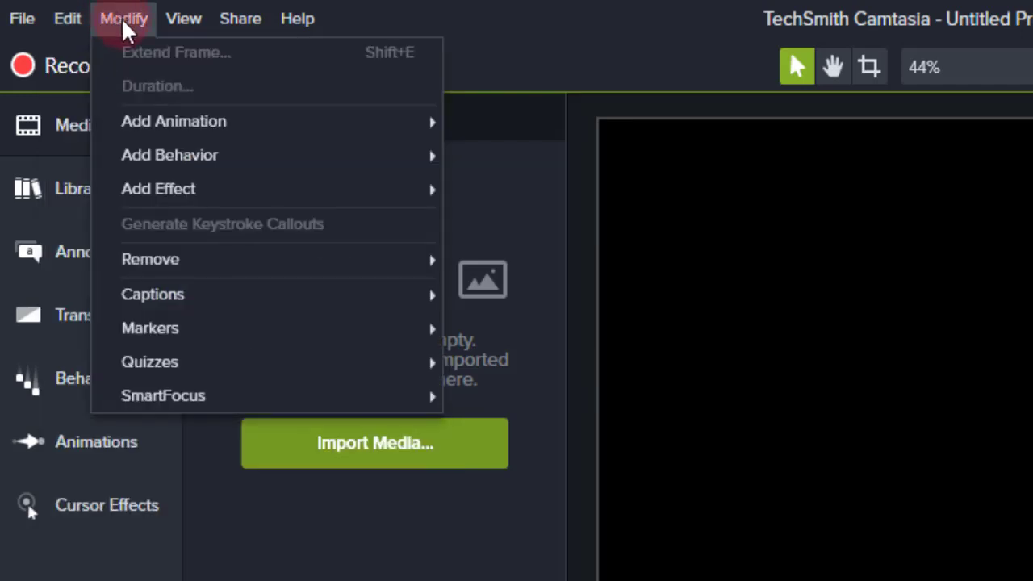
mouse_move(192, 129)
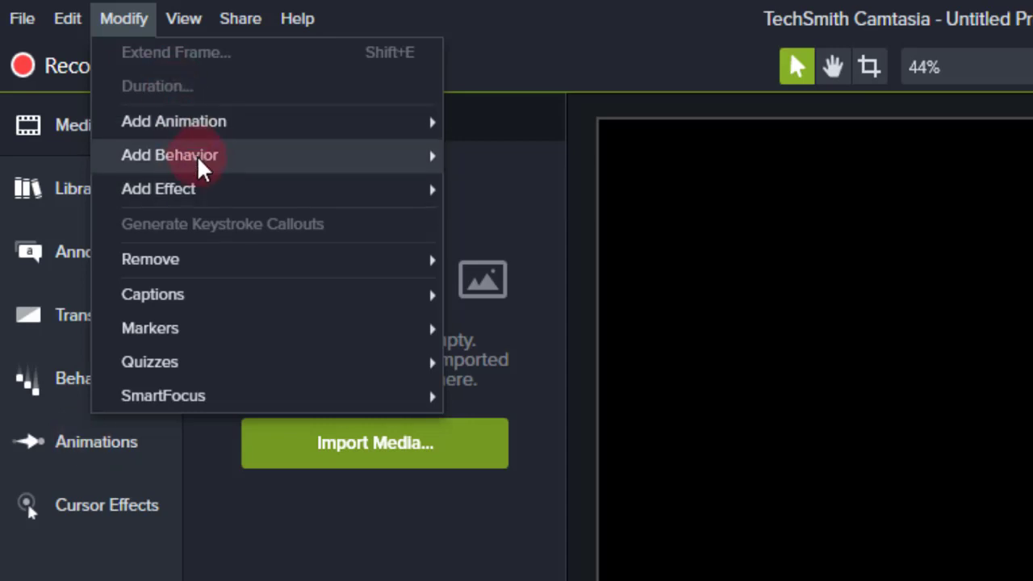
mouse_move(275, 165)
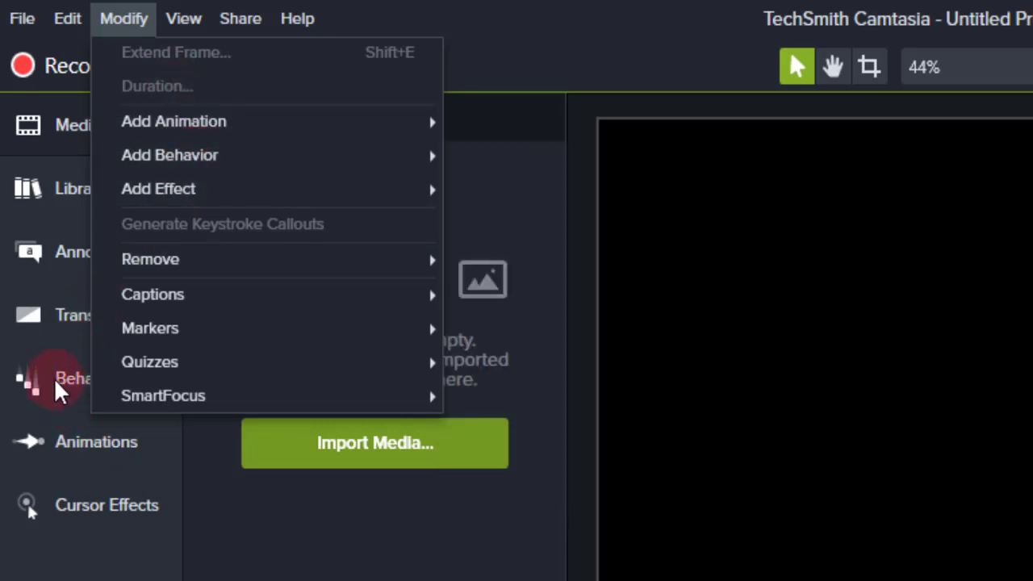
left_click(101, 391)
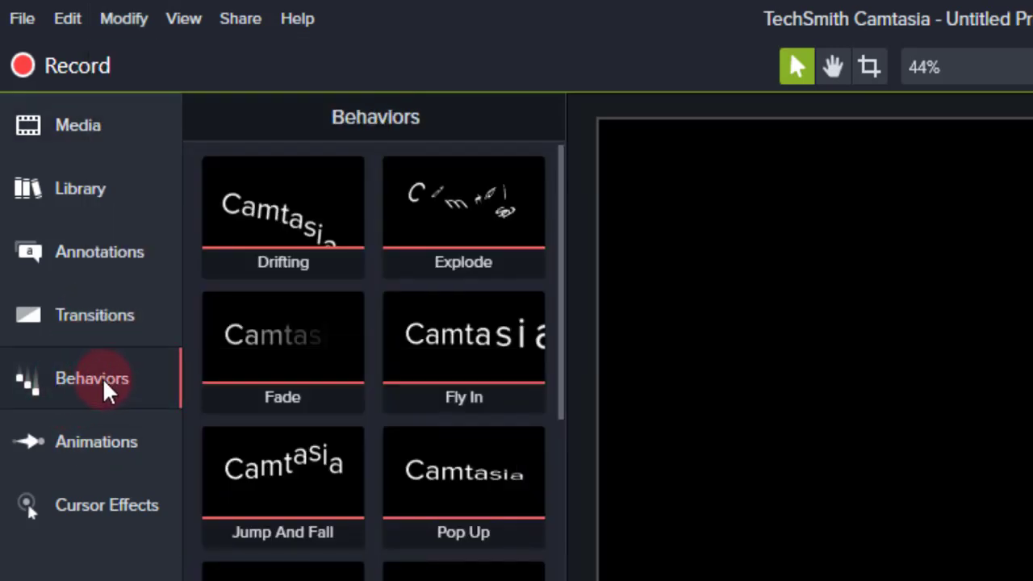
- Examine the remove and caption options among the modification commands and the list of additional tools
left_click(127, 21)
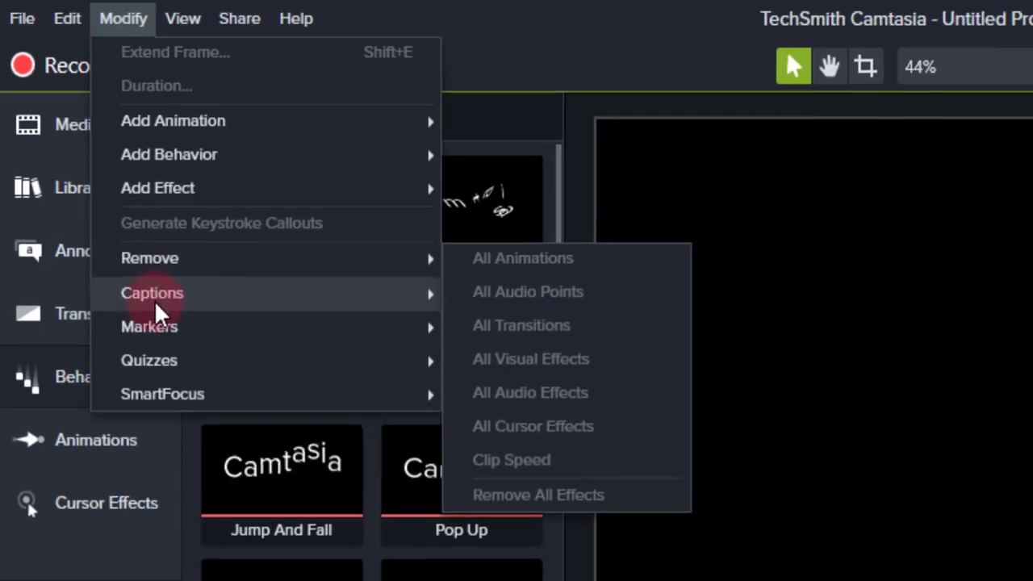
mouse_move(154, 296)
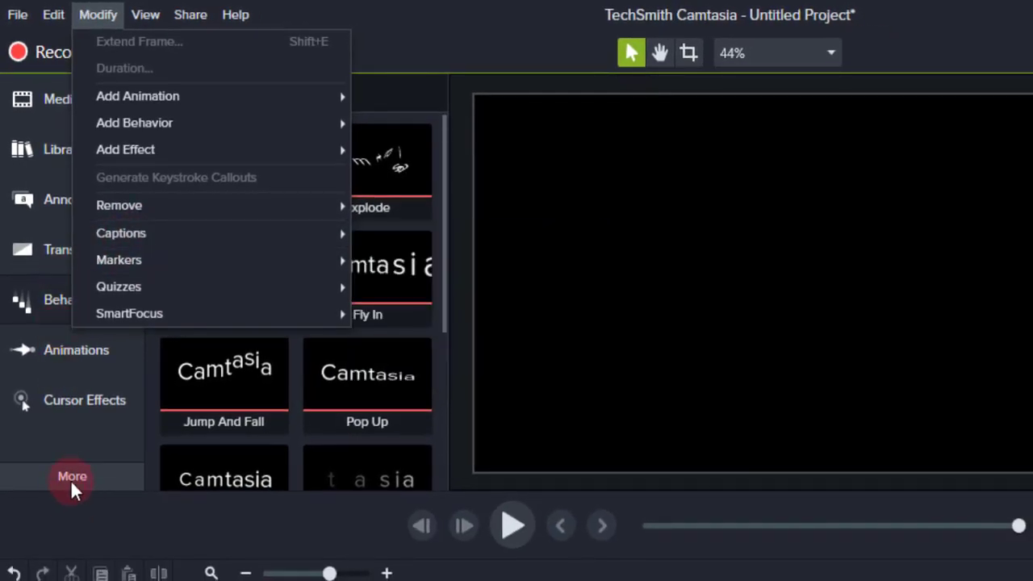
left_click(72, 484)
left_click(72, 478)
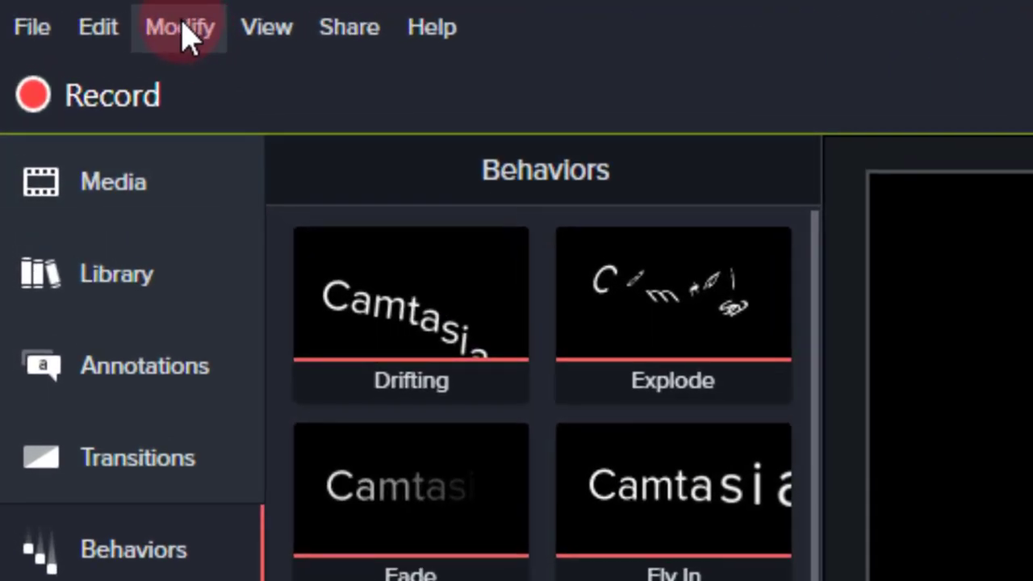
left_click(182, 36)
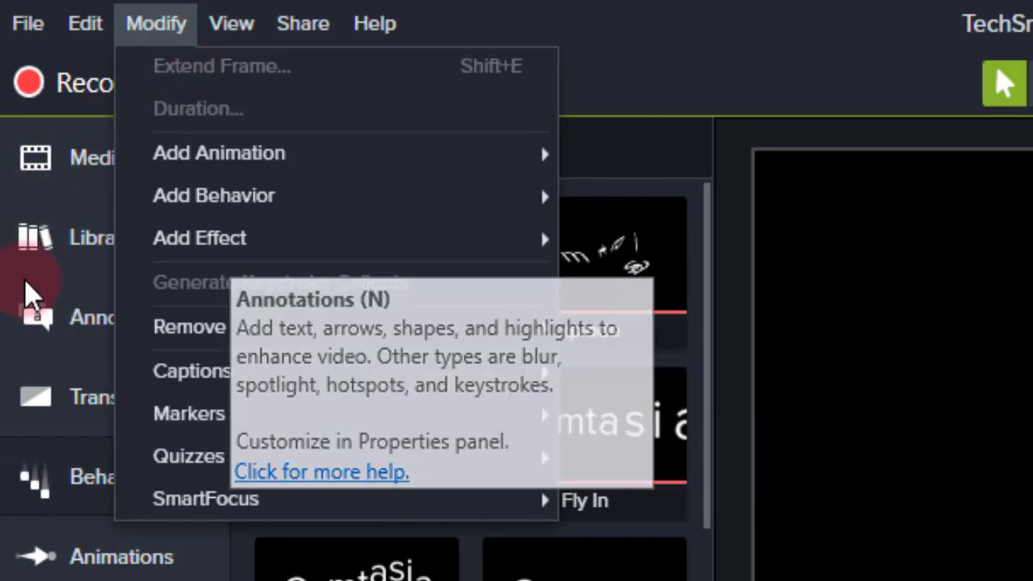
- Examine the canvas and timeline view options and the destinations available for sharing a video
left_click(231, 16)
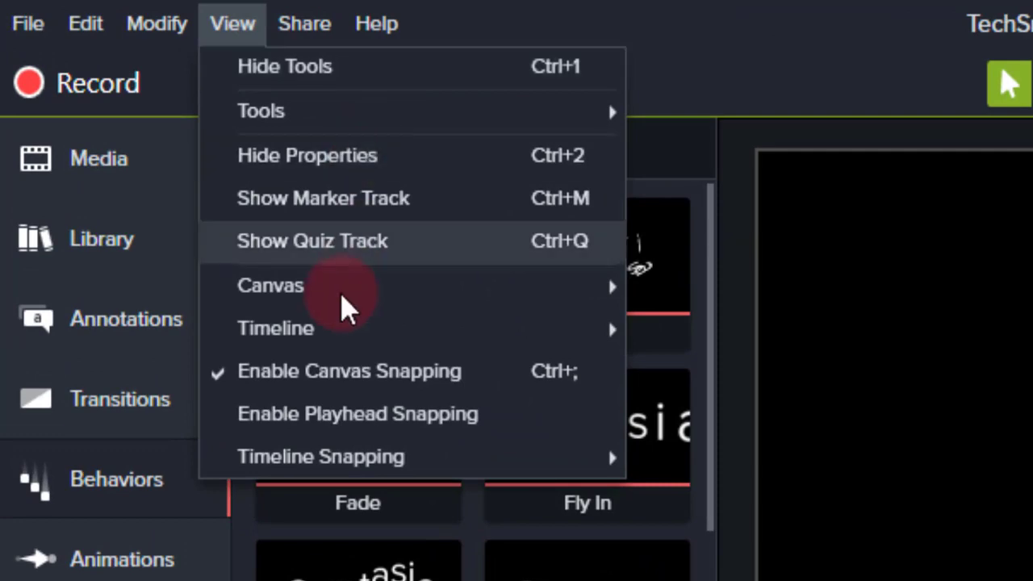
mouse_move(327, 307)
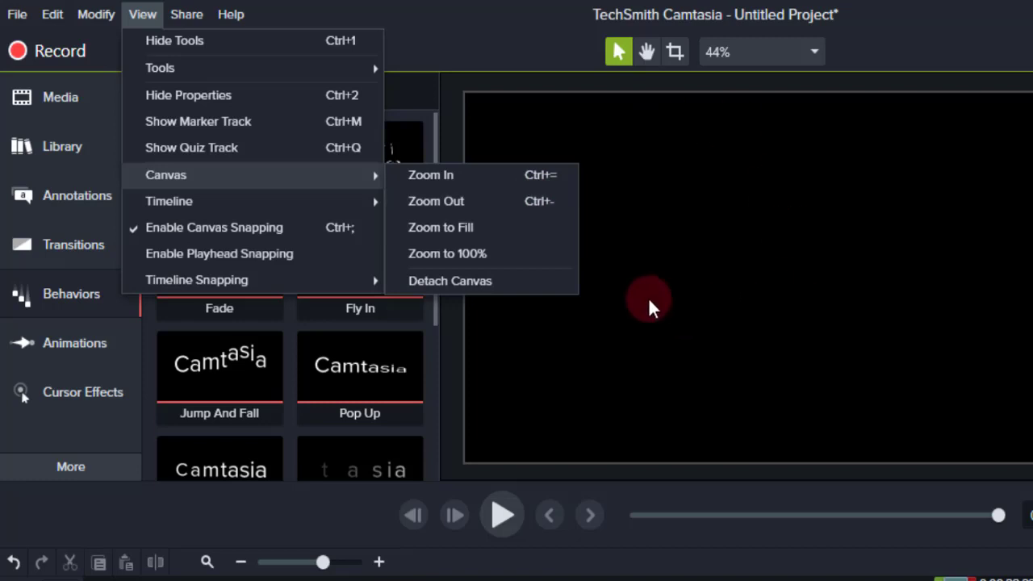
mouse_move(192, 201)
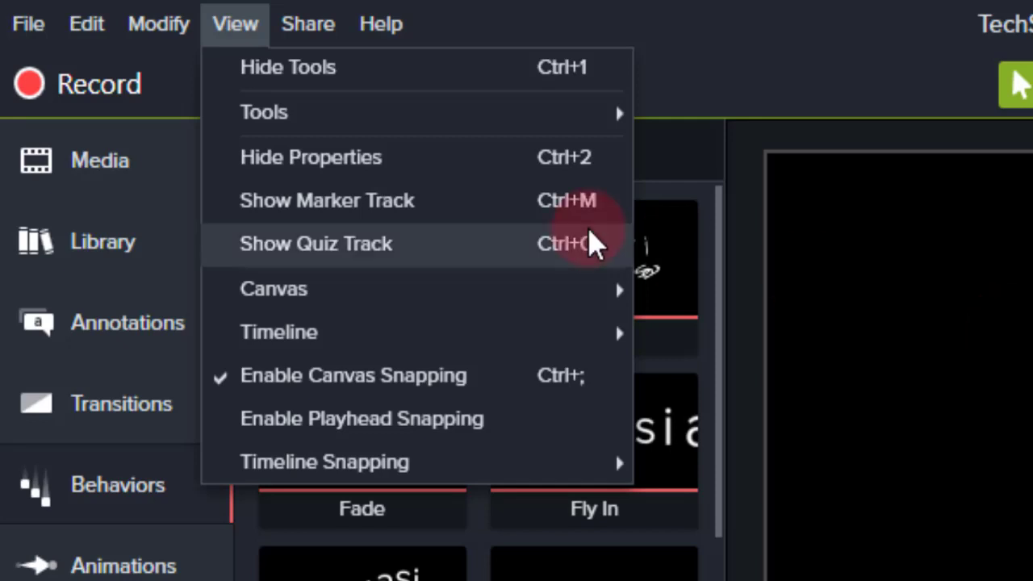
mouse_move(323, 33)
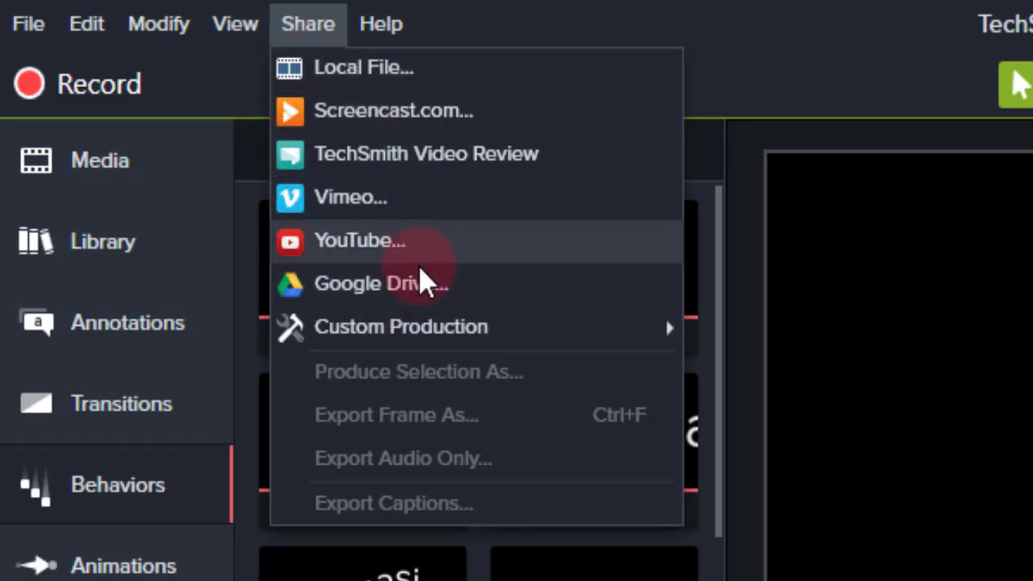
mouse_move(392, 355)
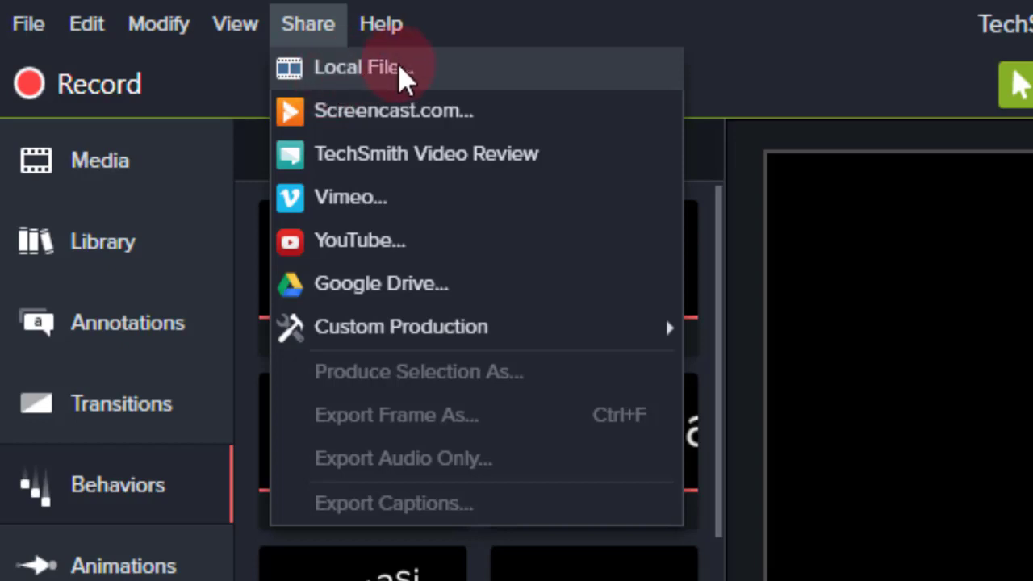
- Review the help commands, show the welcome window and close it again
mouse_move(375, 26)
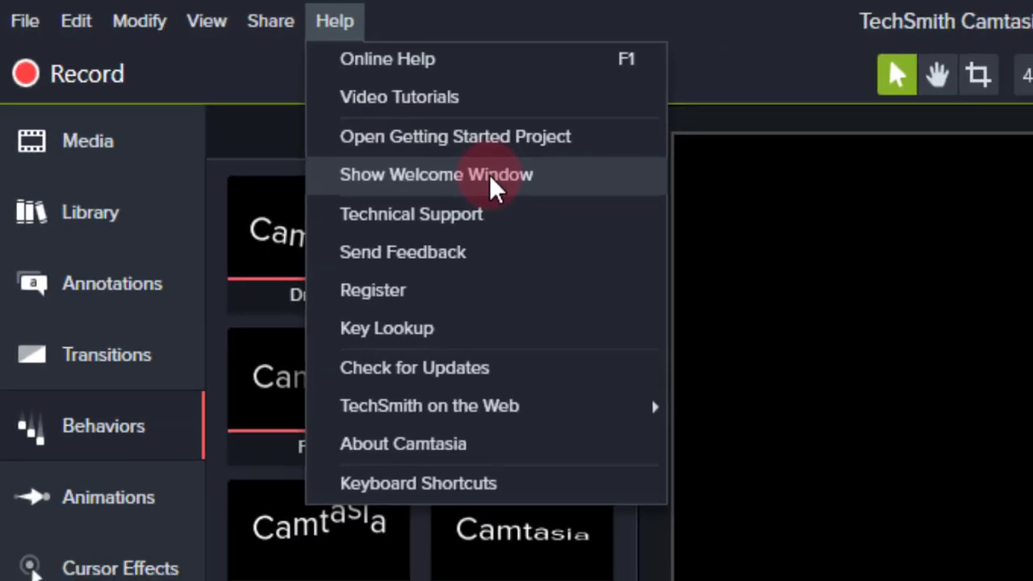
left_click(562, 206)
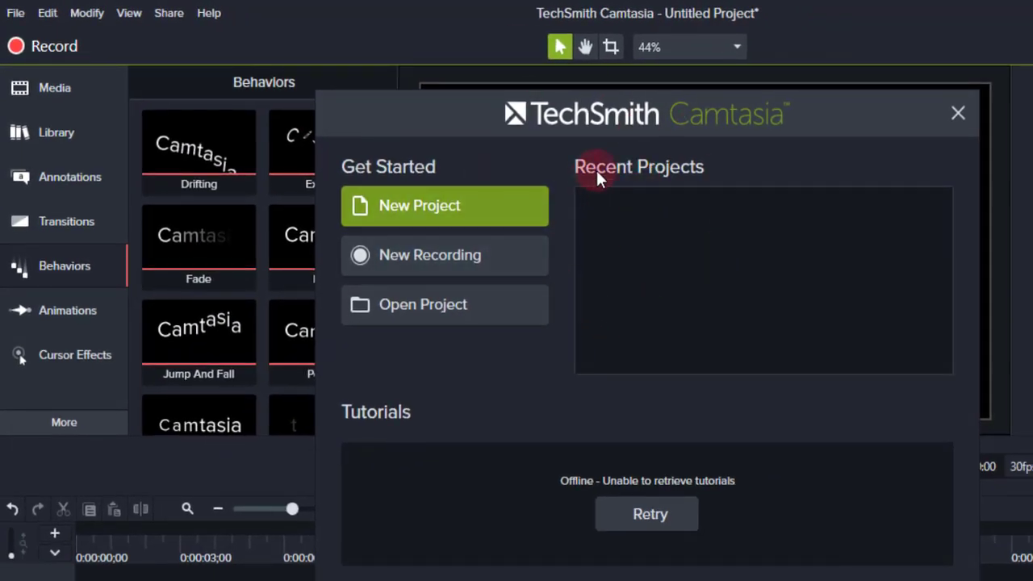
left_click(958, 113)
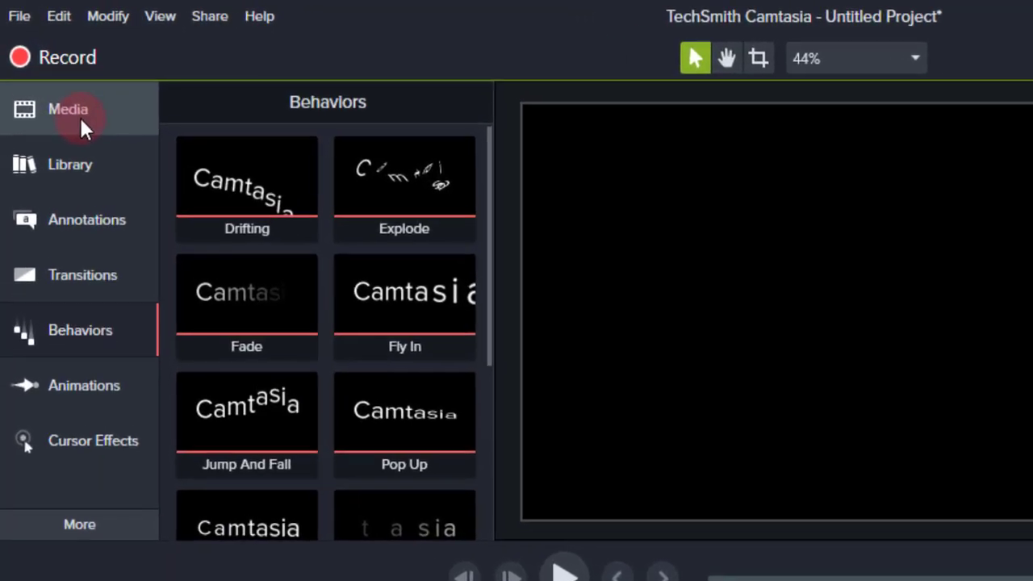
- Show the media bin, and expand the Music Tracks folder in the Camtasia 2019 library
left_click(66, 102)
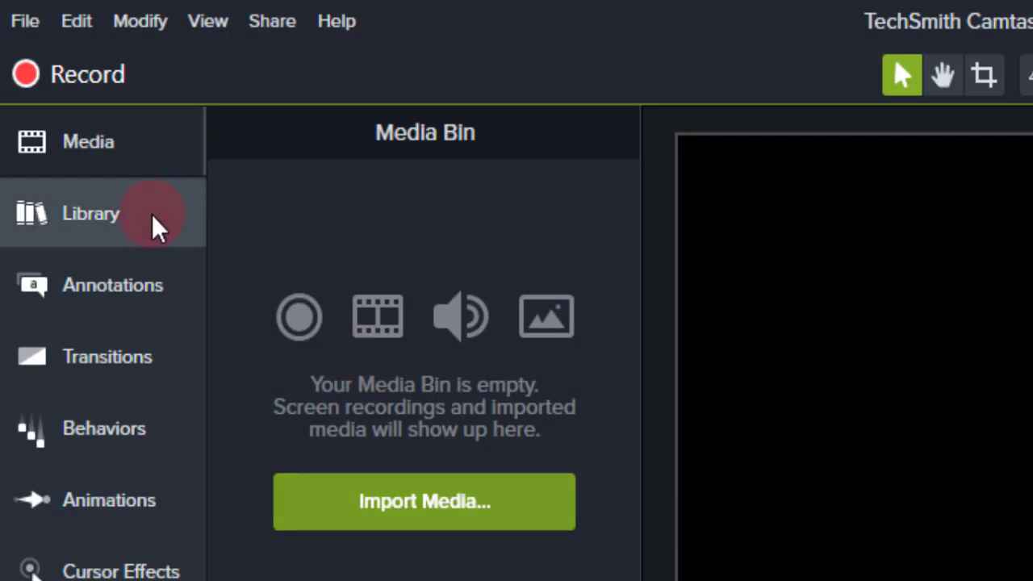
left_click(101, 205)
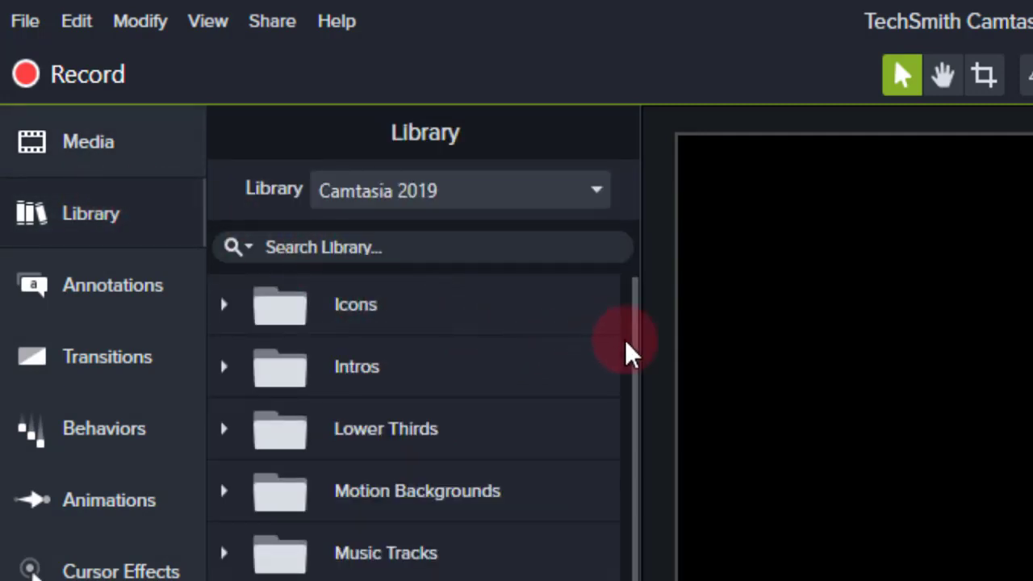
scroll(638, 387, "down", 1)
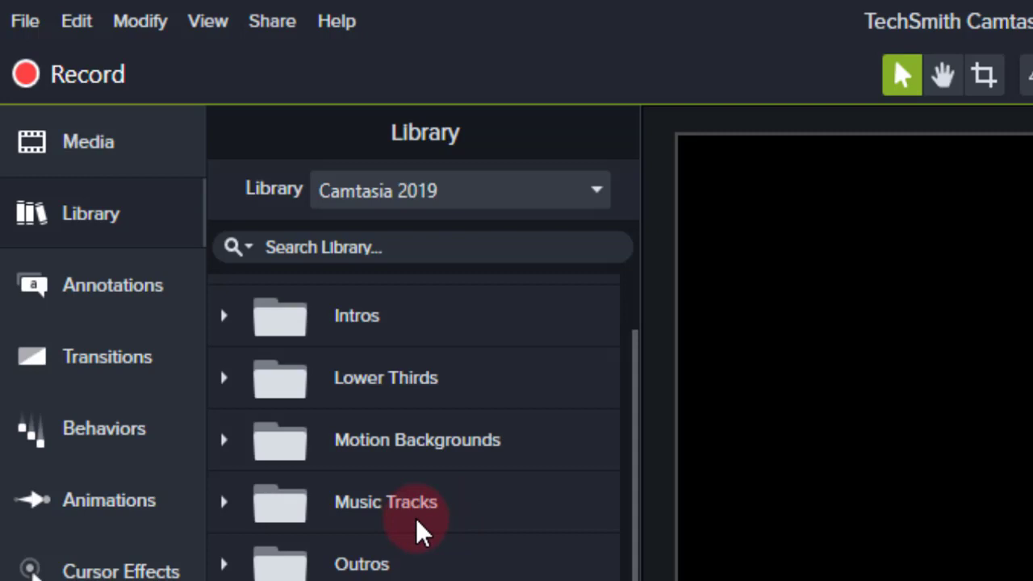
left_click(223, 503)
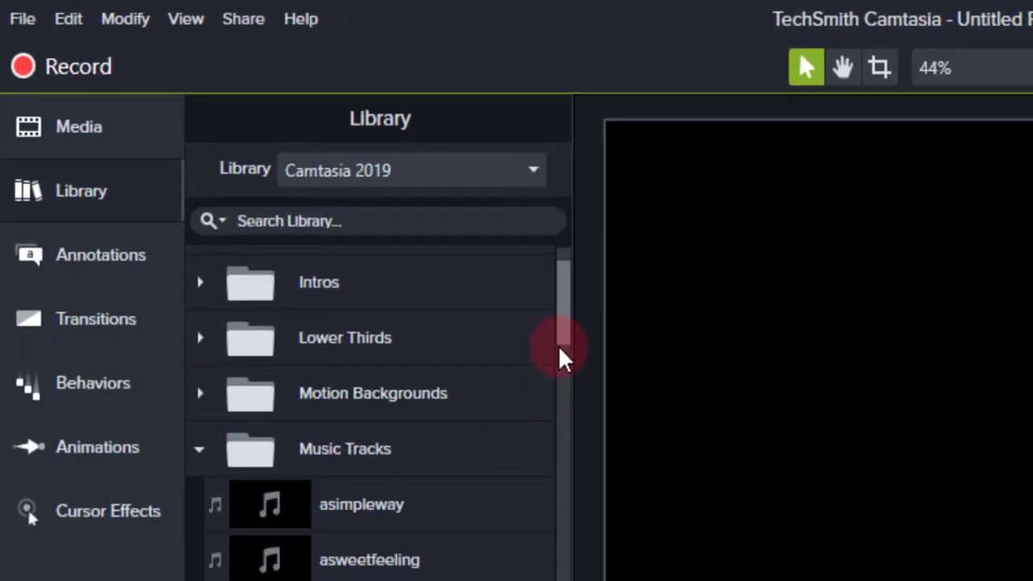
- Look through the tracks in the Music Tracks library folder and collapse the folder
scroll(563, 358, "down", 4)
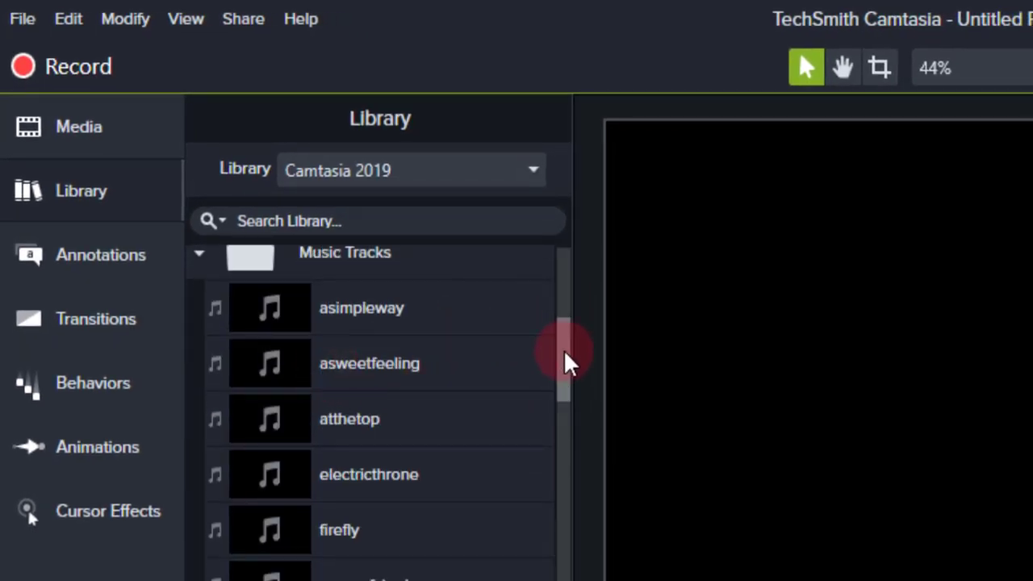
scroll(565, 362, "up", 4)
left_click(198, 454)
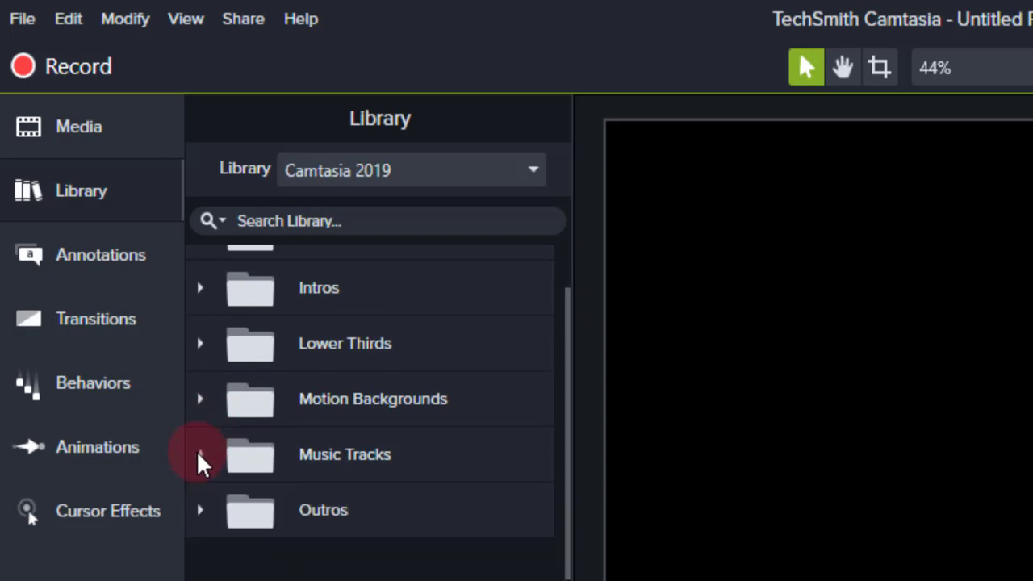
- Review the annotation categories, including shapes, arrows and lines, blur and highlight, sketch motion and keystroke callouts
left_click(105, 256)
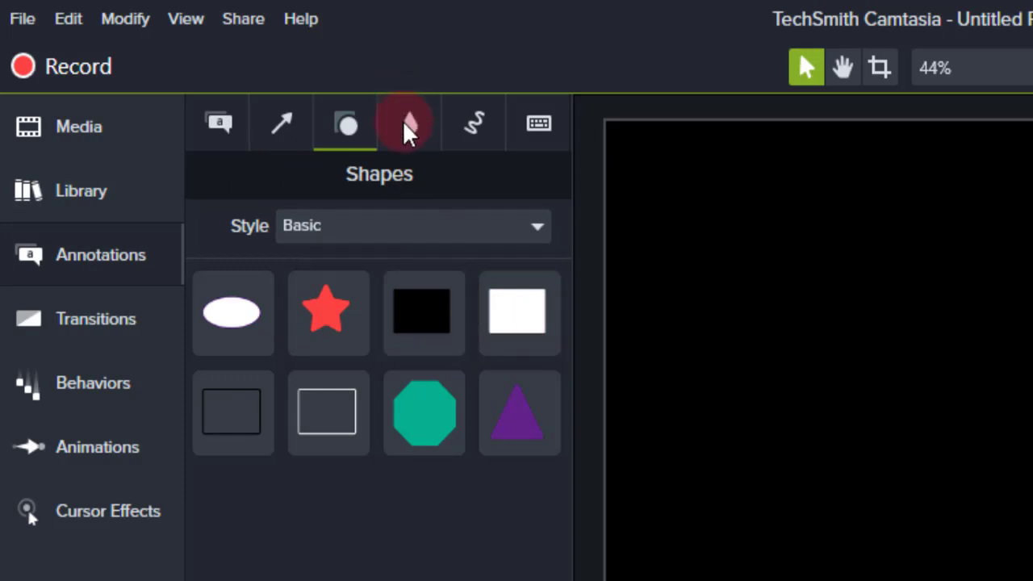
left_click(269, 129)
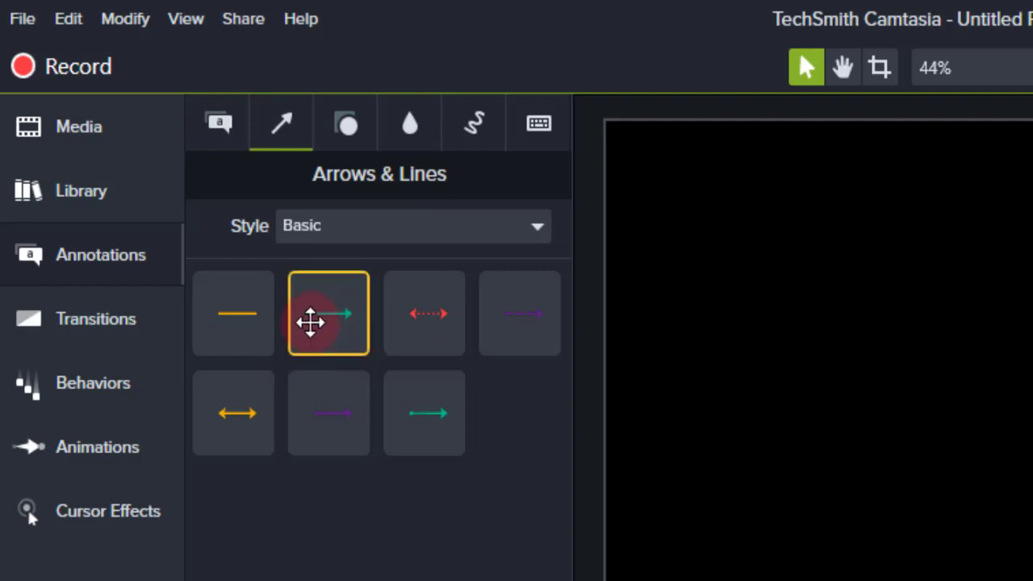
left_click(406, 127)
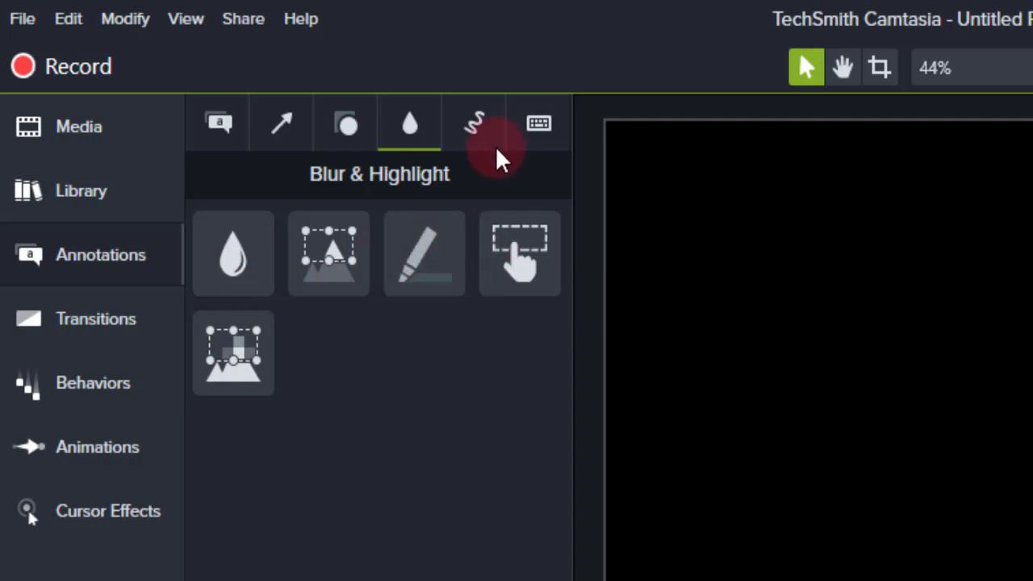
left_click(476, 126)
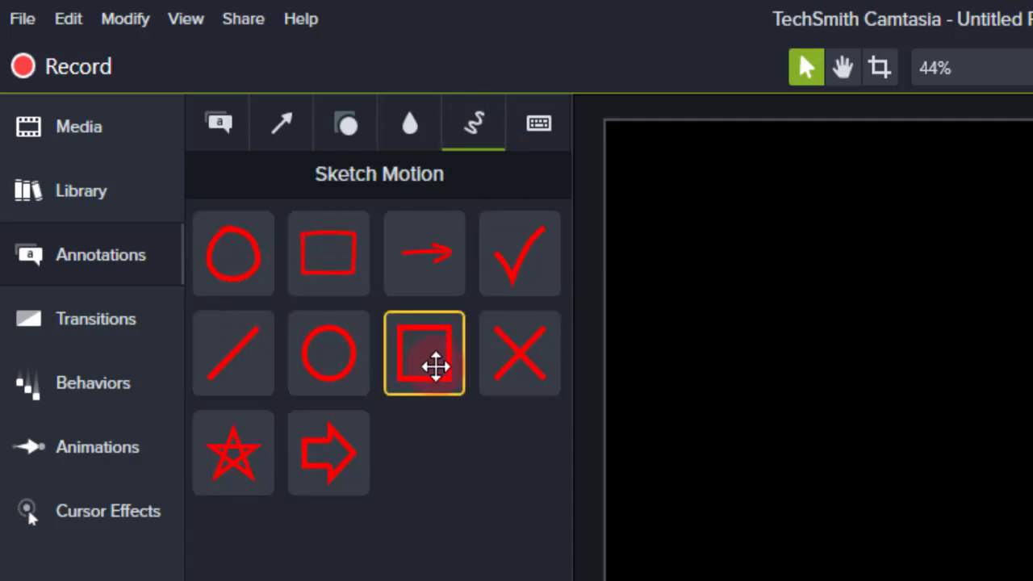
left_click(538, 123)
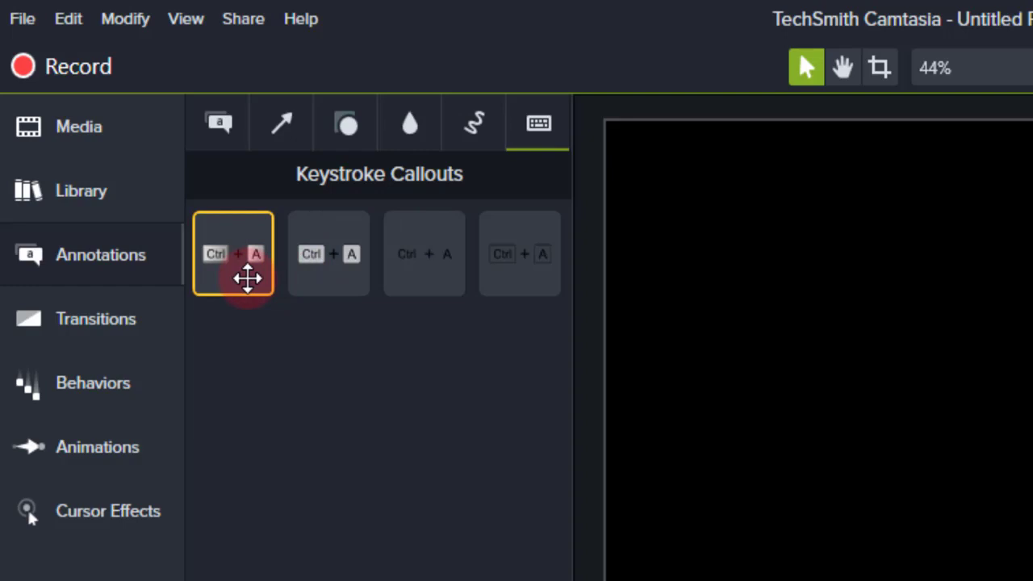
left_click_drag(248, 277, 291, 577)
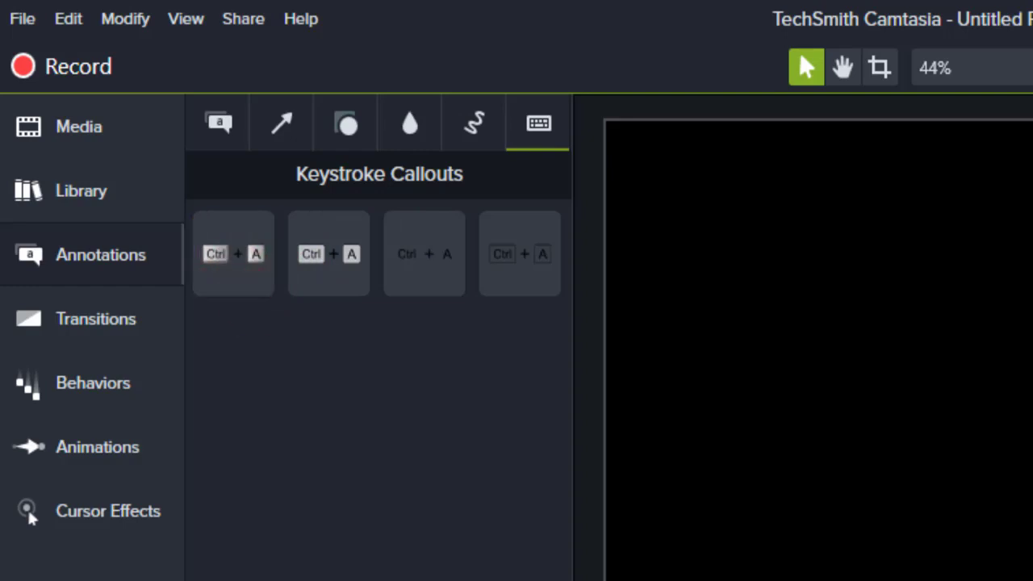
left_click(368, 440)
- Review the available transitions, the text behaviors and the Zoom-n-Pan animation options
left_click(70, 337)
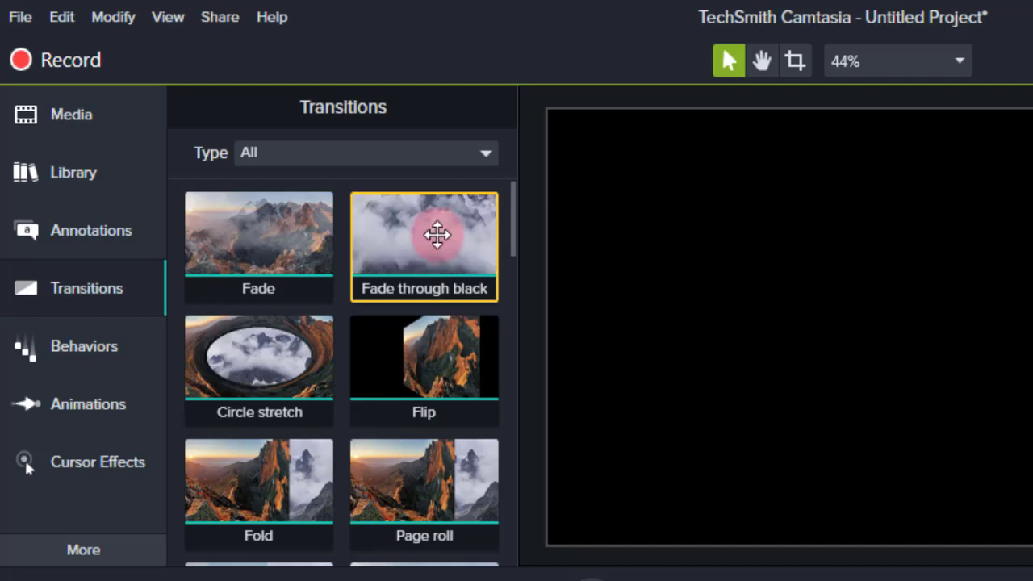
left_click(79, 360)
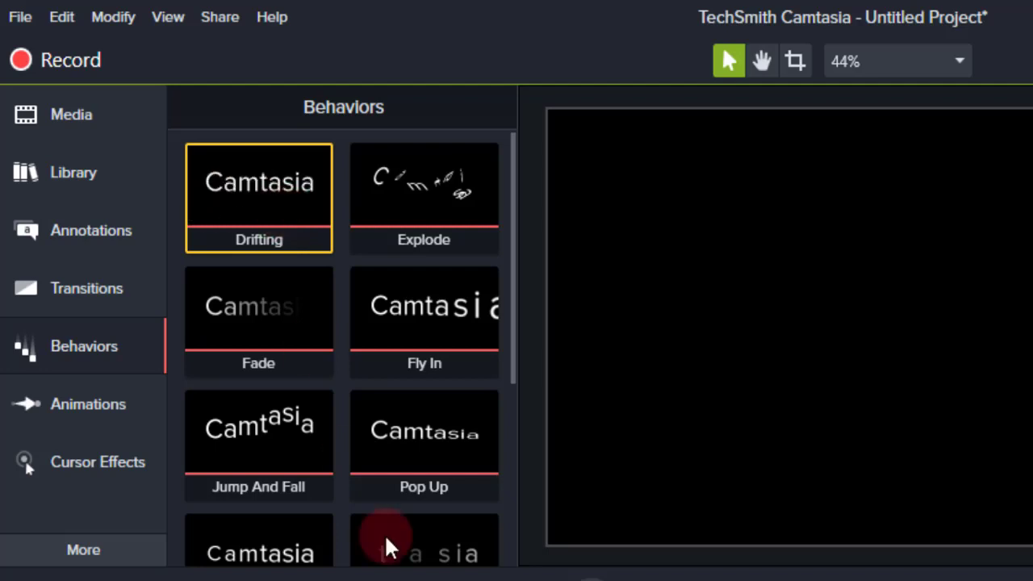
left_click(101, 412)
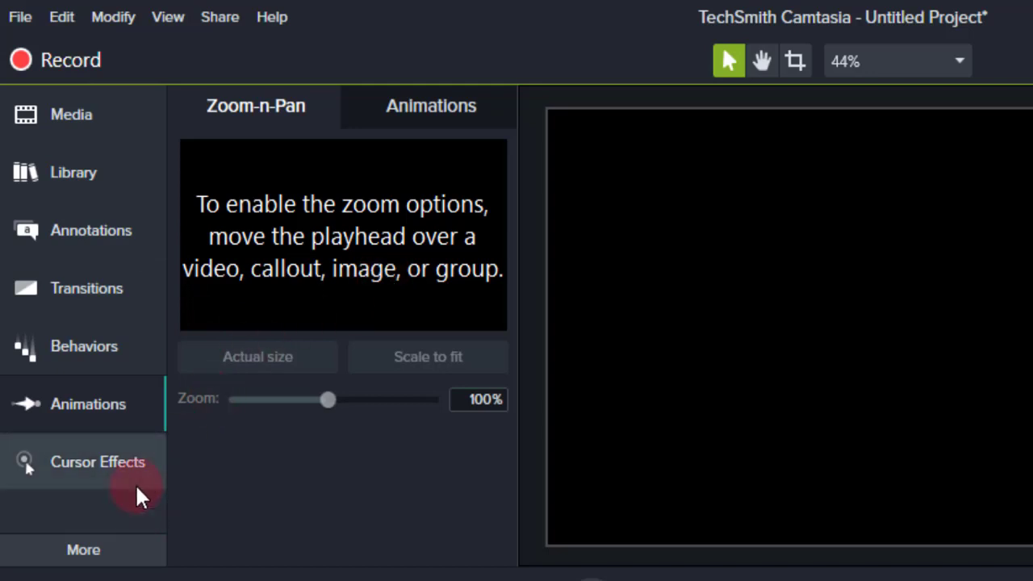
- Compare the general cursor effects with the left-click effects, ending on the general cursor effects
left_click(84, 468)
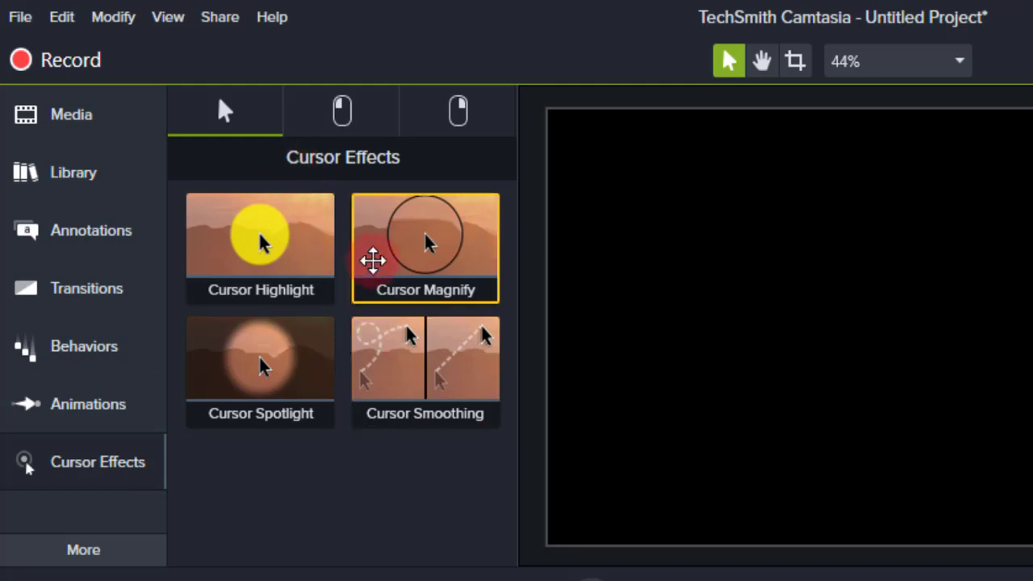
left_click(343, 113)
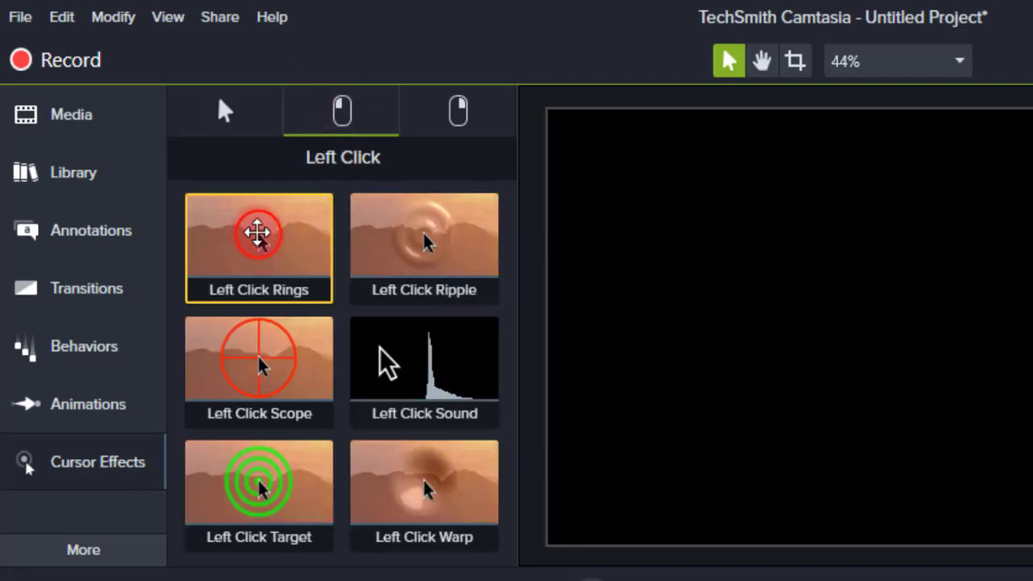
left_click(233, 121)
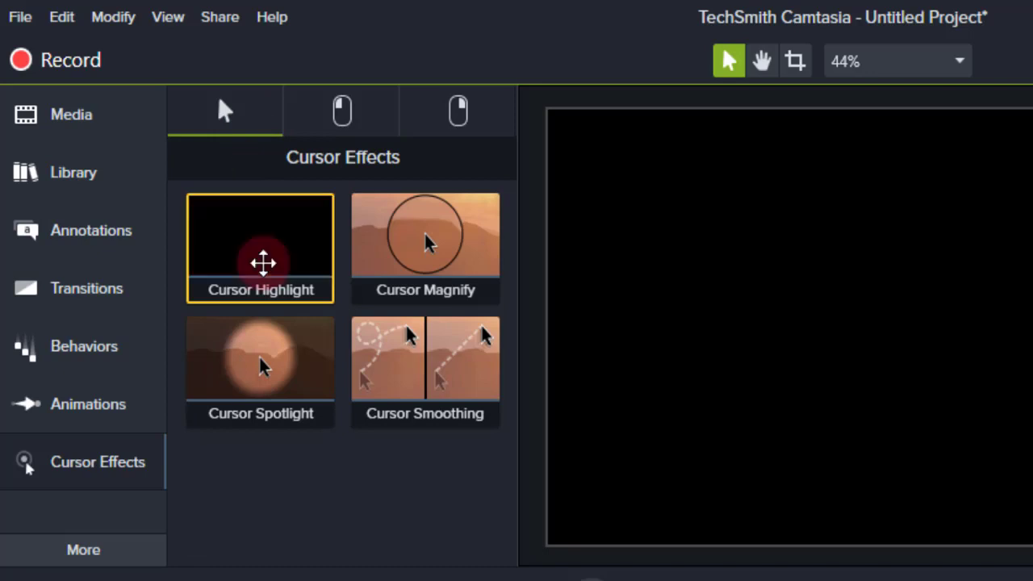
left_click(346, 117)
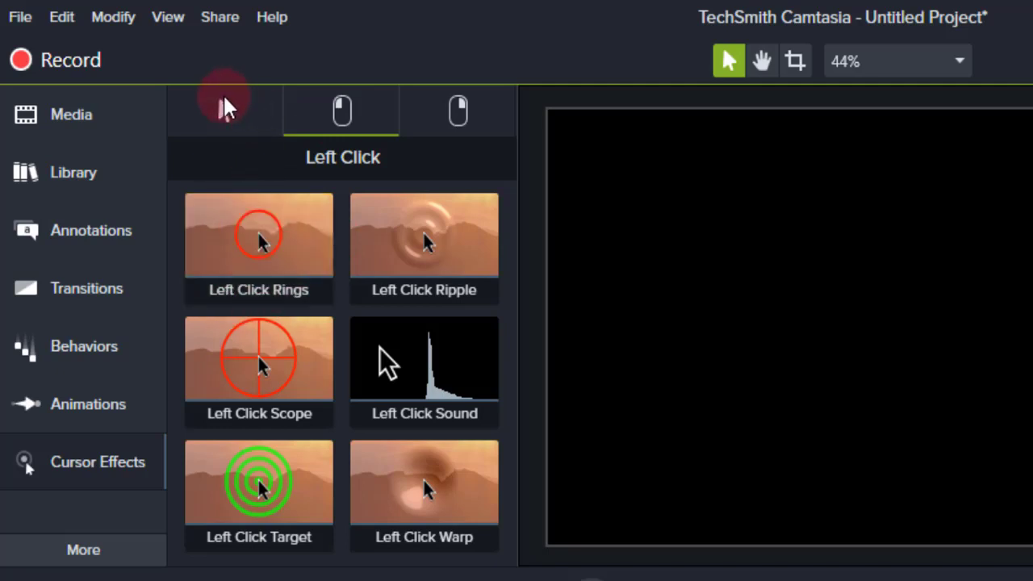
left_click(226, 108)
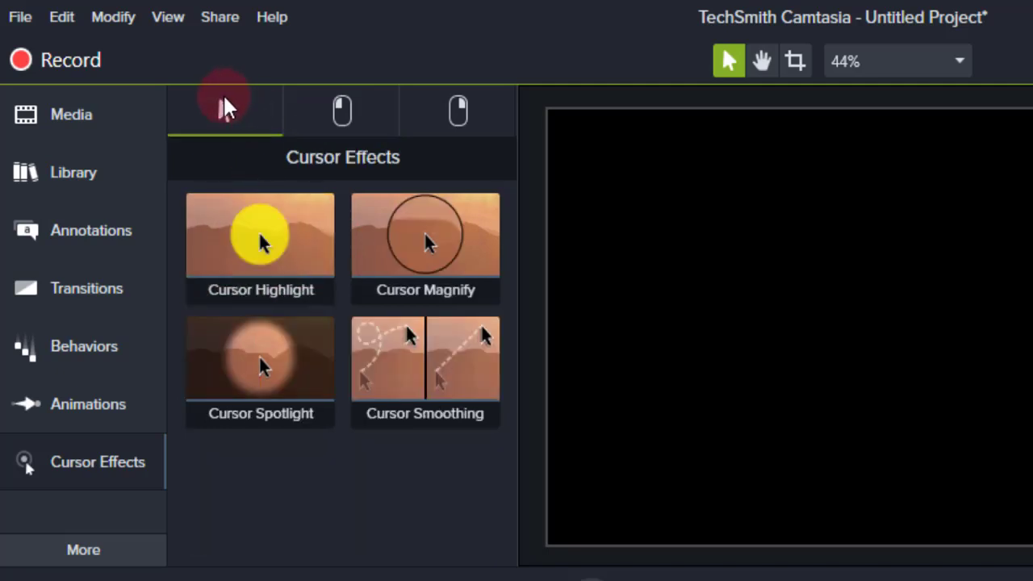
- Examine the voice narration recording options and the available audio effects among the additional tools
left_click(81, 553)
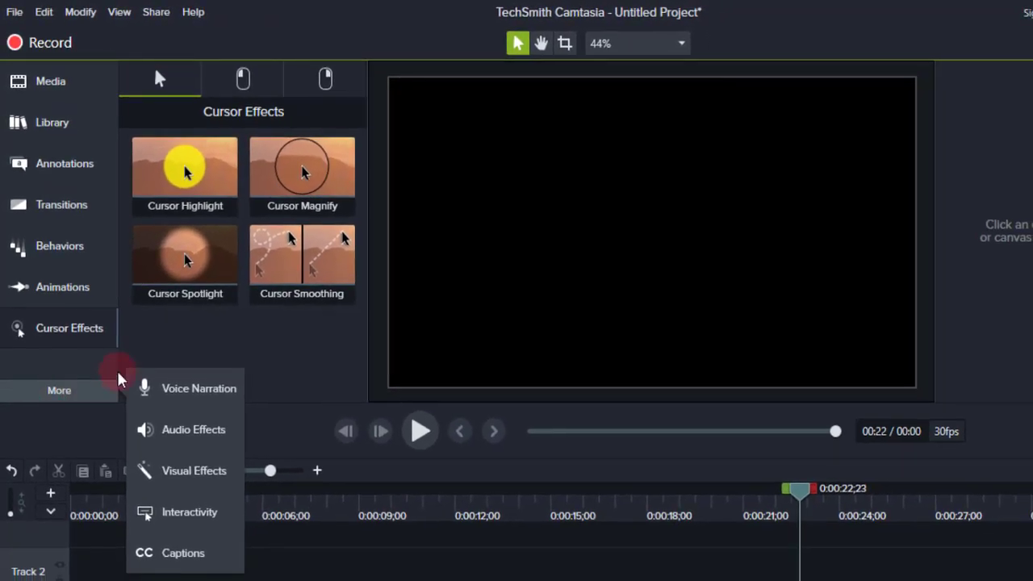
left_click(304, 557)
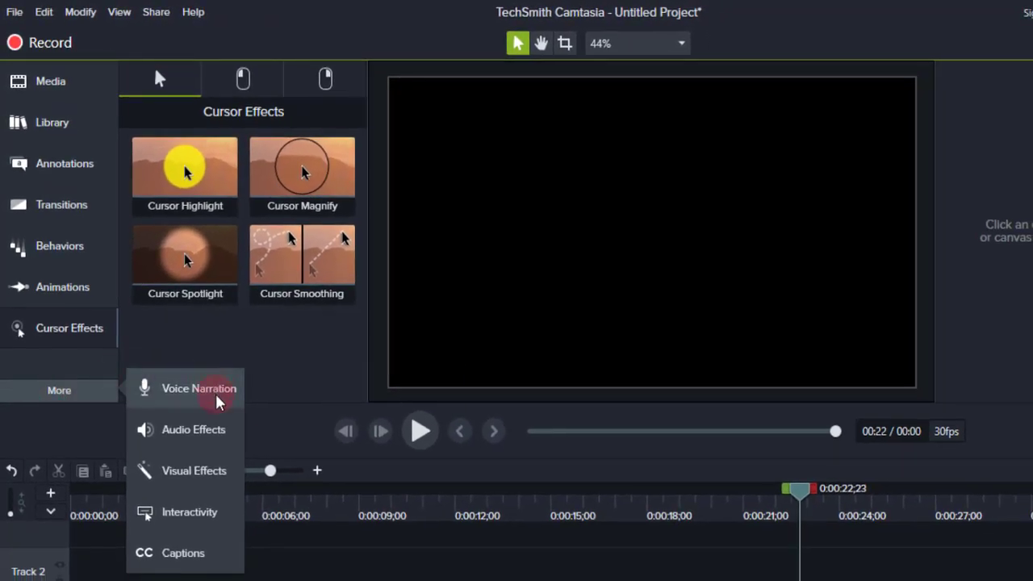
left_click(218, 395)
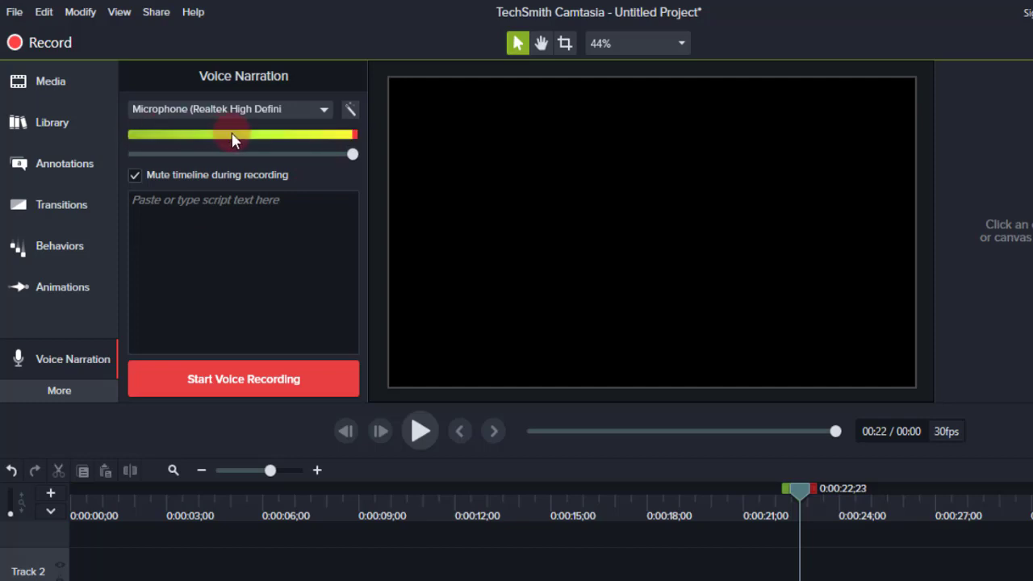
left_click(56, 390)
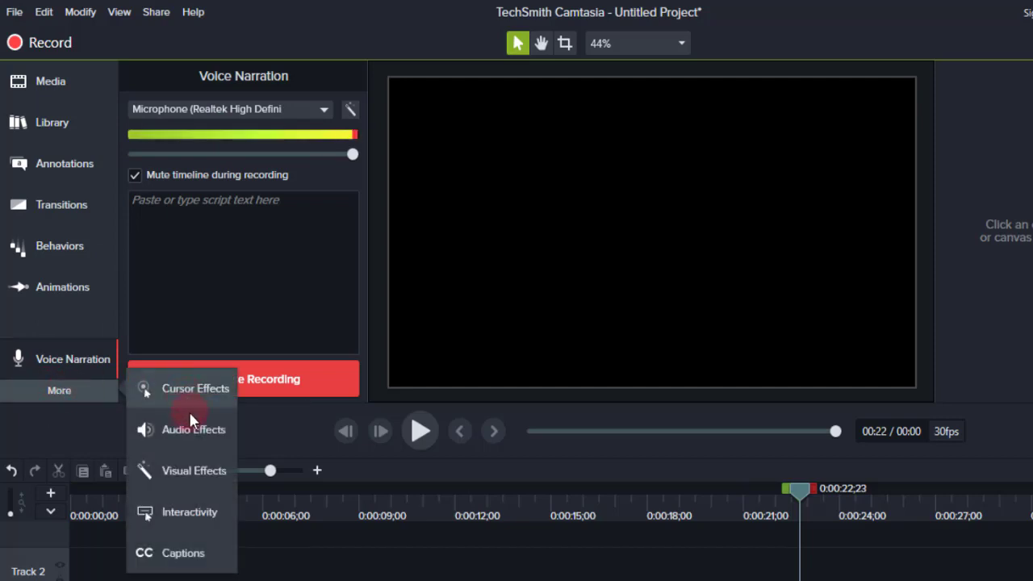
left_click(191, 433)
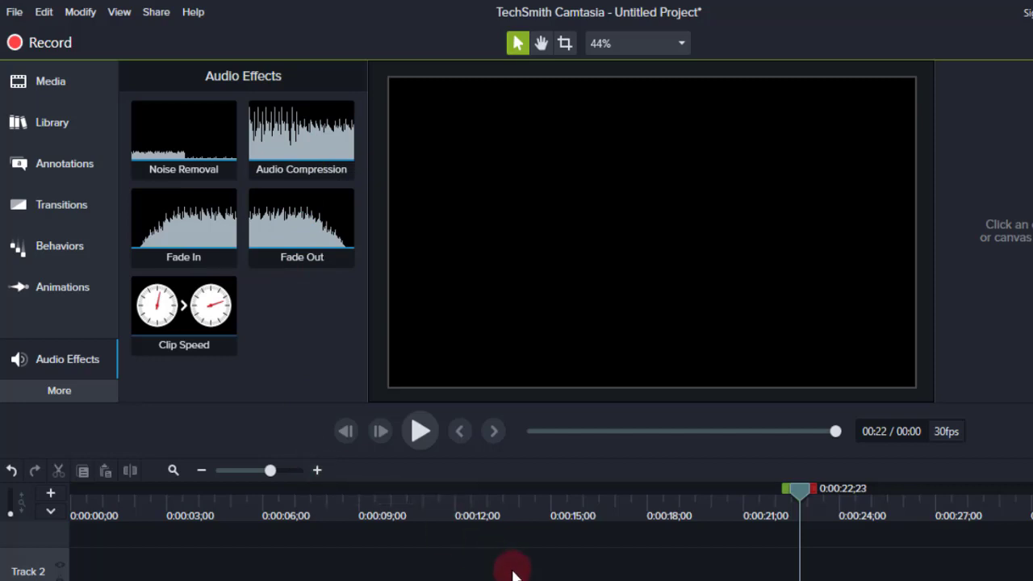
- Show the visual effects and look through the whole list to Clip Speed and Interactive Hotspot
left_click(46, 390)
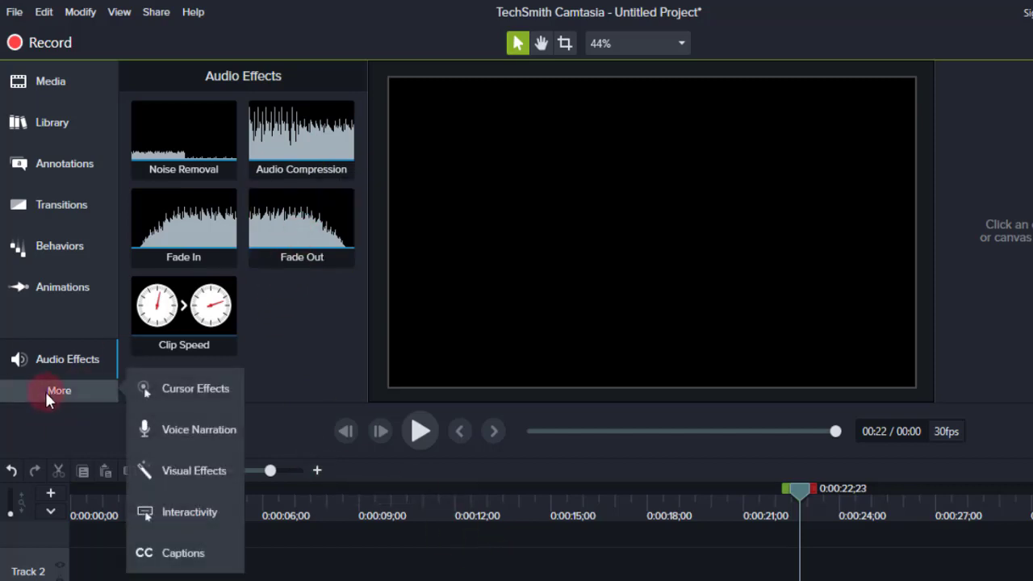
left_click(200, 472)
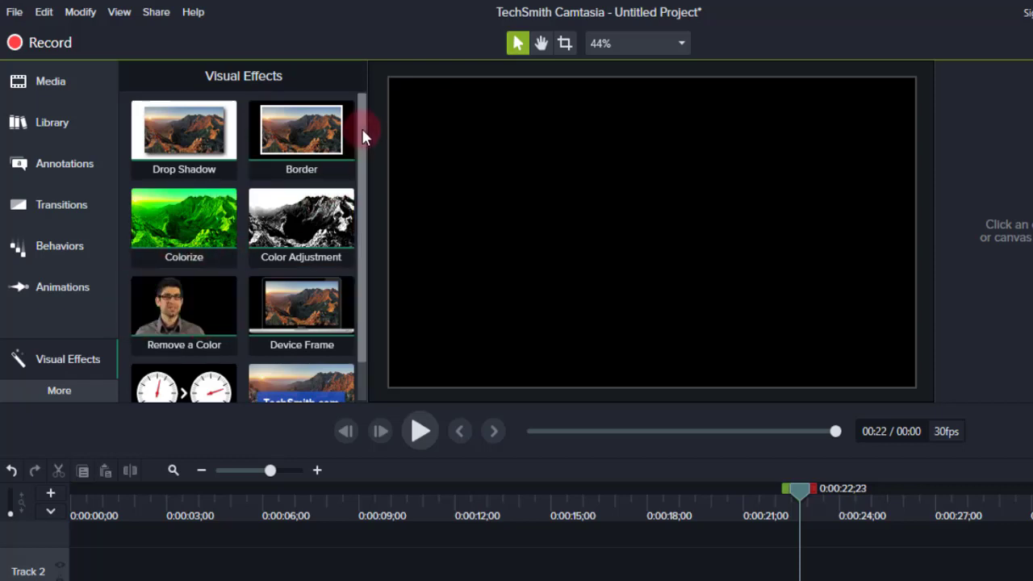
mouse_move(362, 131)
left_mouse_down()
mouse_move(363, 167)
mouse_move(359, 123)
left_mouse_up()
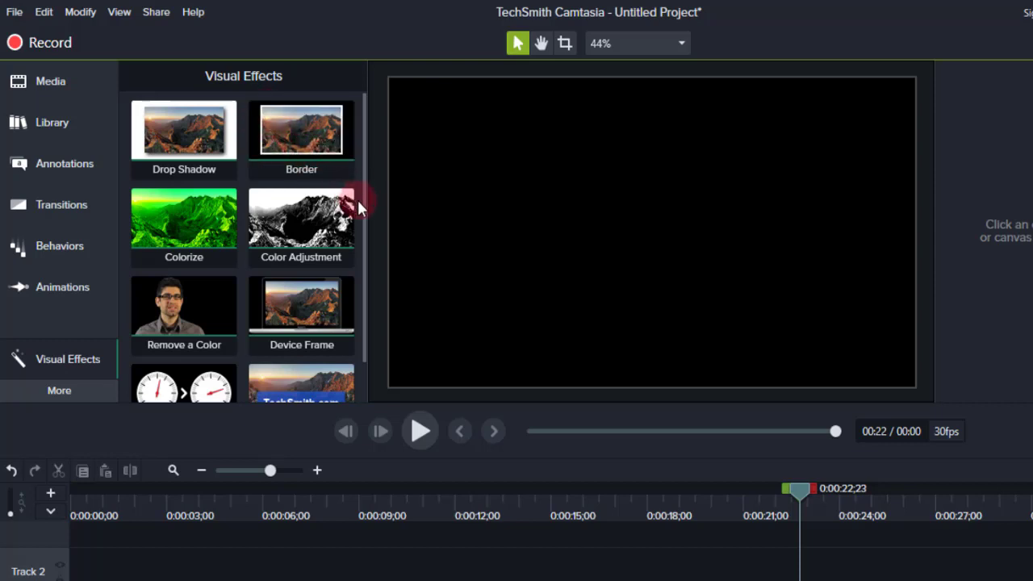
left_click_drag(358, 199, 367, 266)
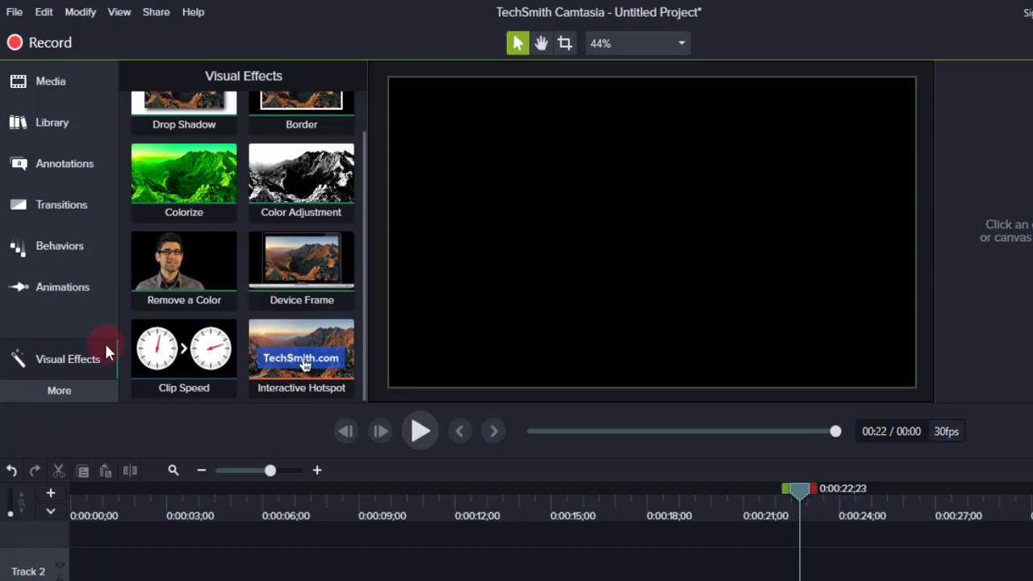
- Add a blank caption at 0:00:22;23 on the timeline and reopen it for text entry
left_click(55, 388)
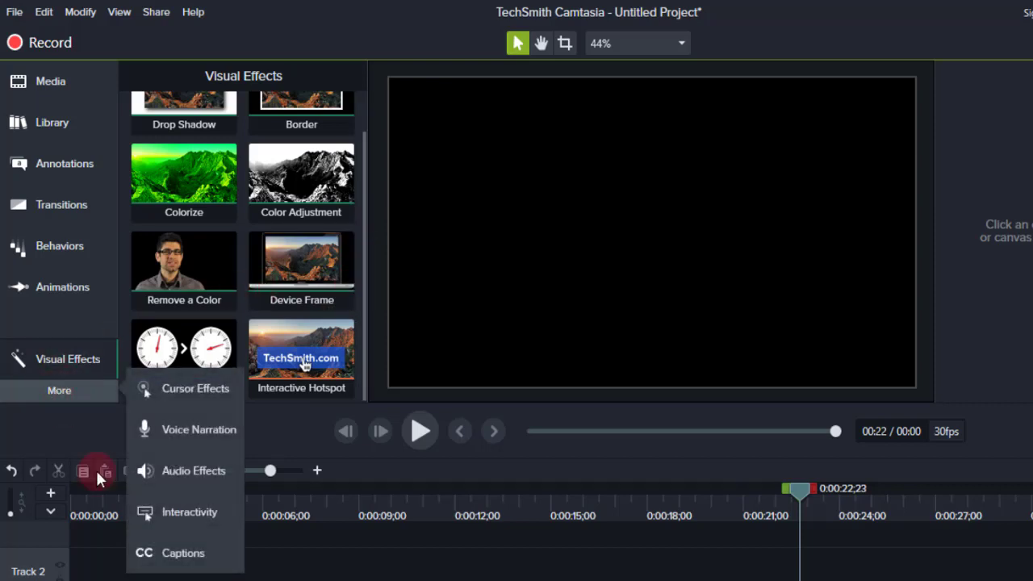
left_click(179, 553)
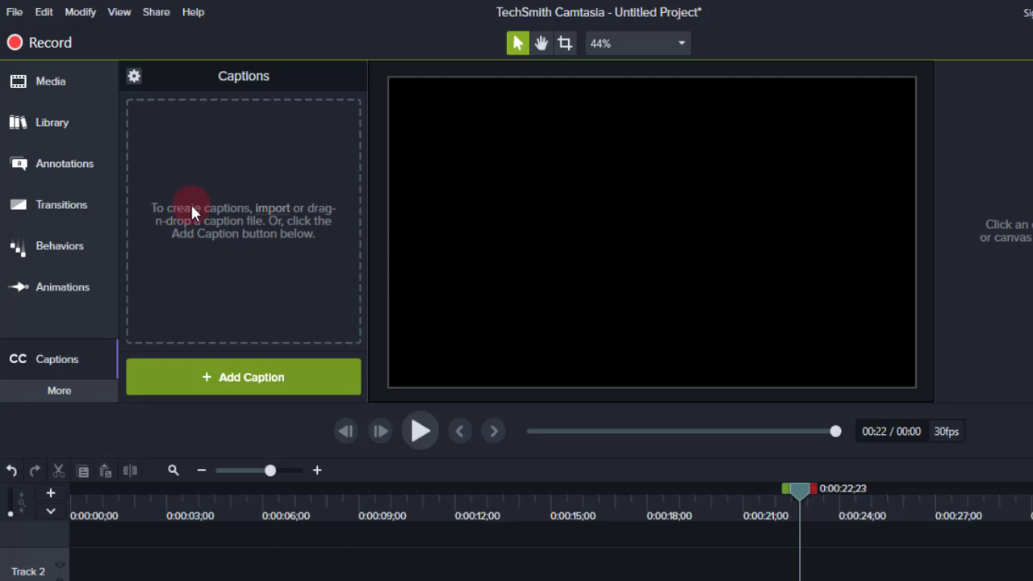
left_click(238, 378)
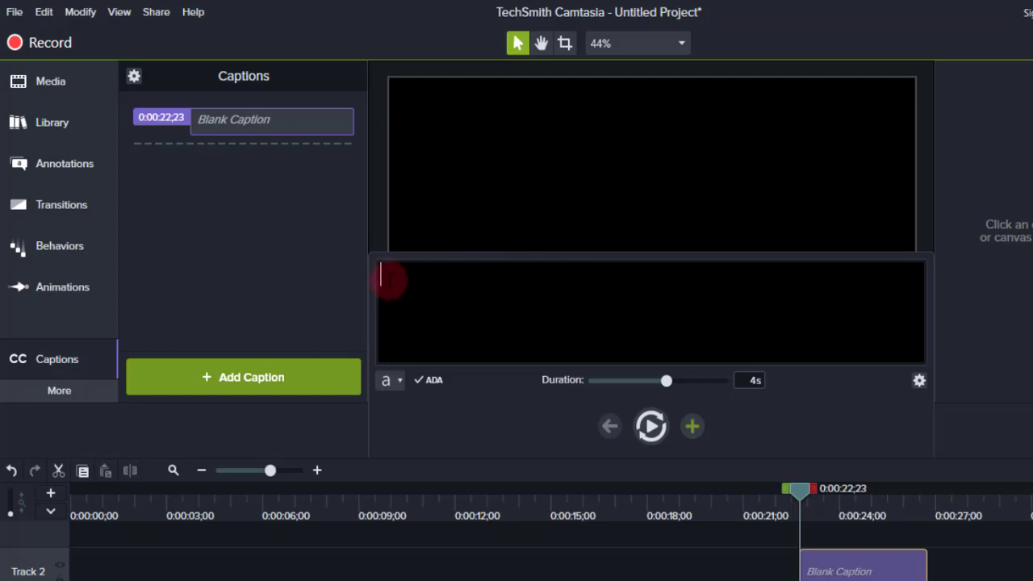
left_click(456, 573)
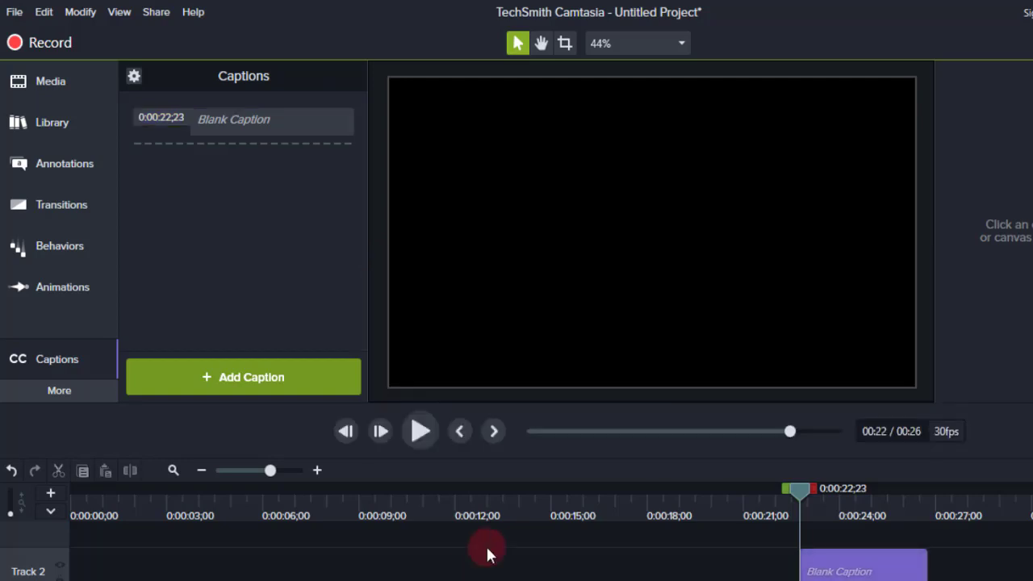
left_click(870, 570)
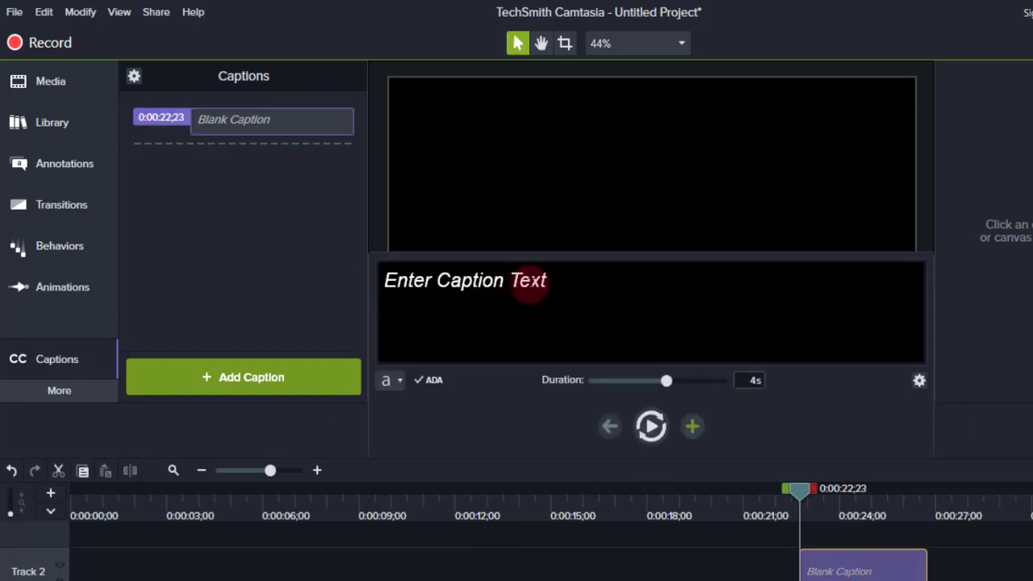